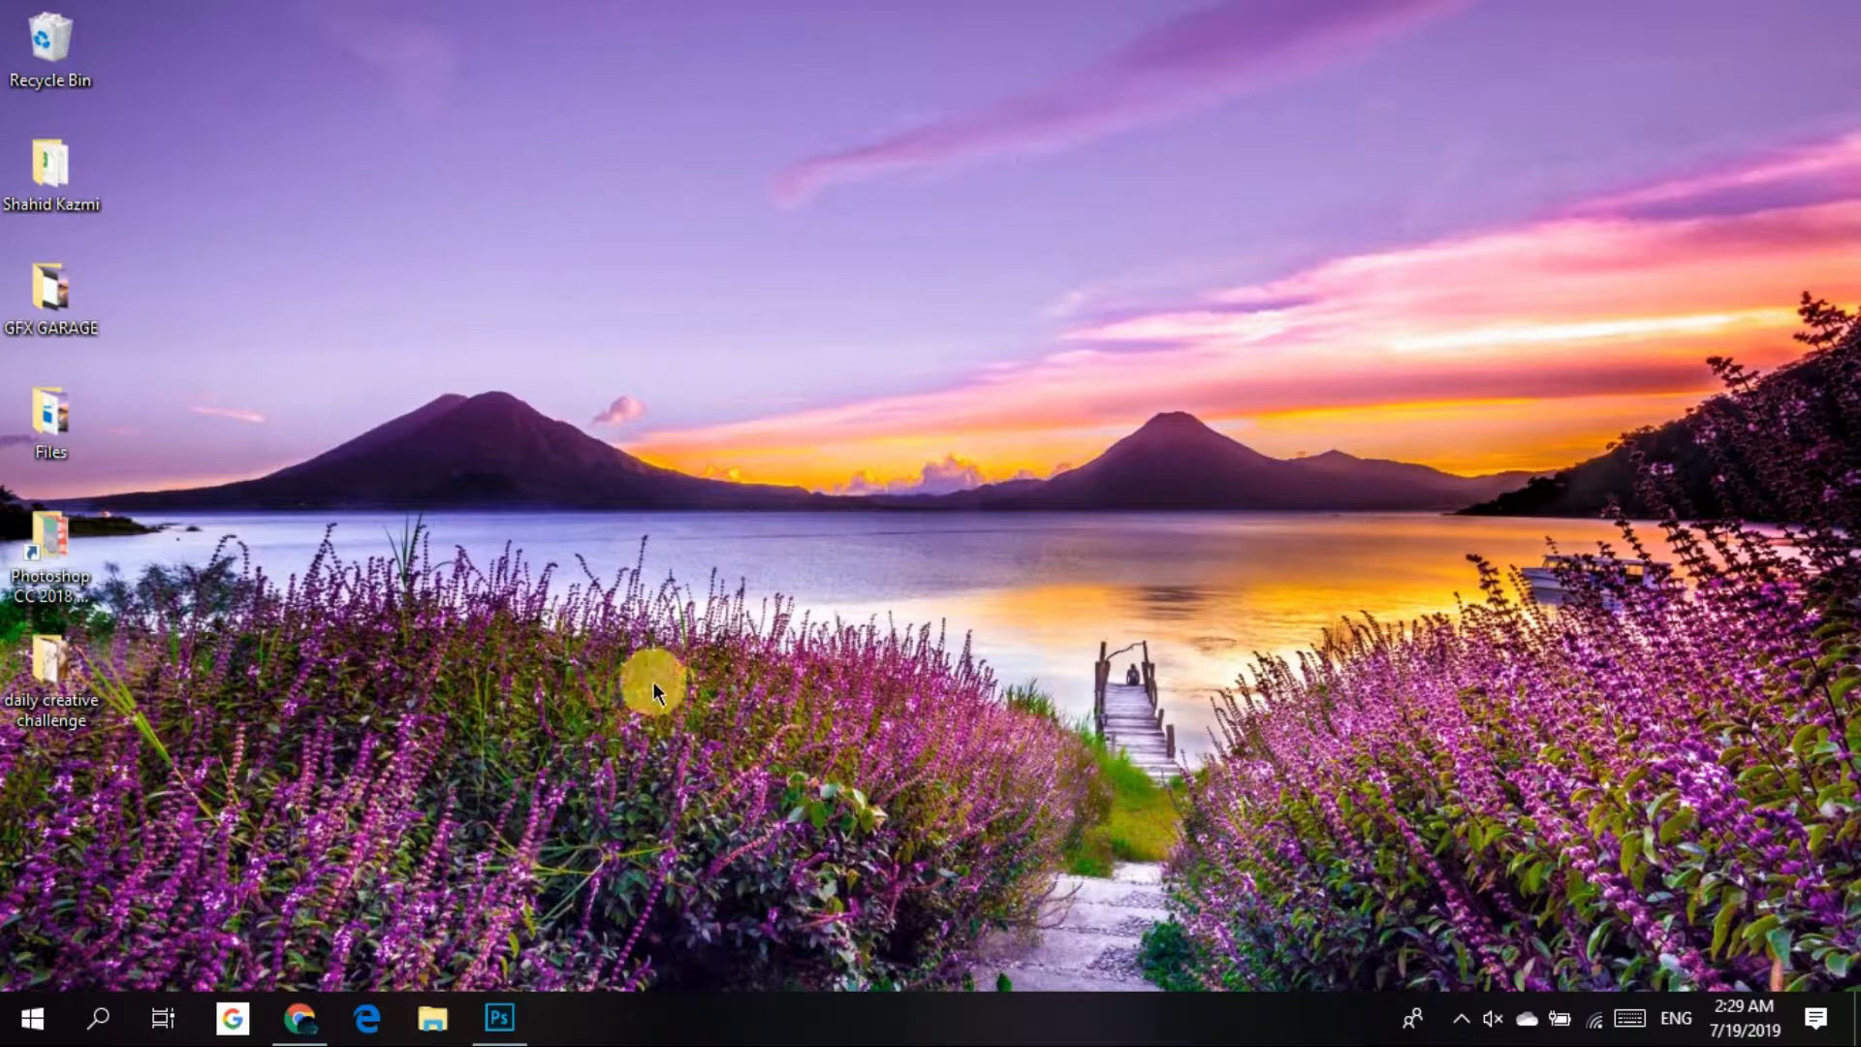
Switch to Photoshop, activate the Spot Healing Brush and duplicate the Background layer of TrainYard.jpg.
click(521, 1030)
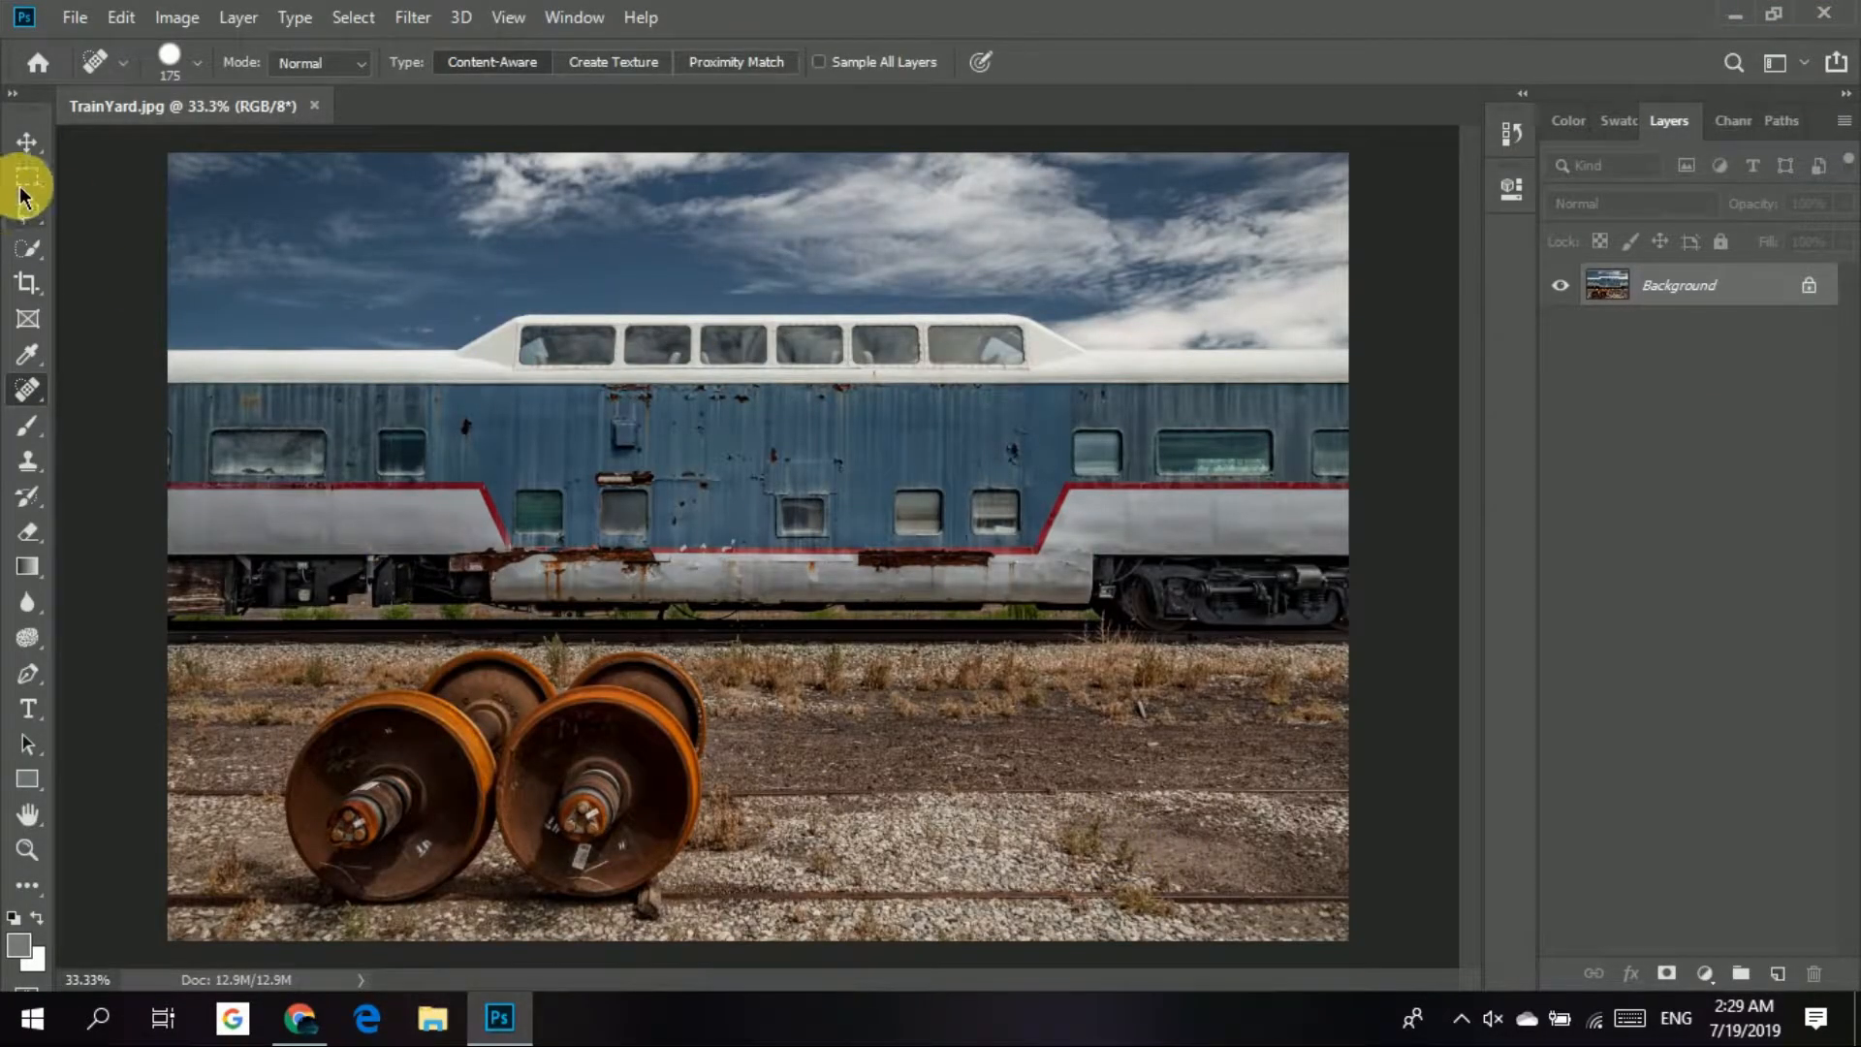
click(26, 142)
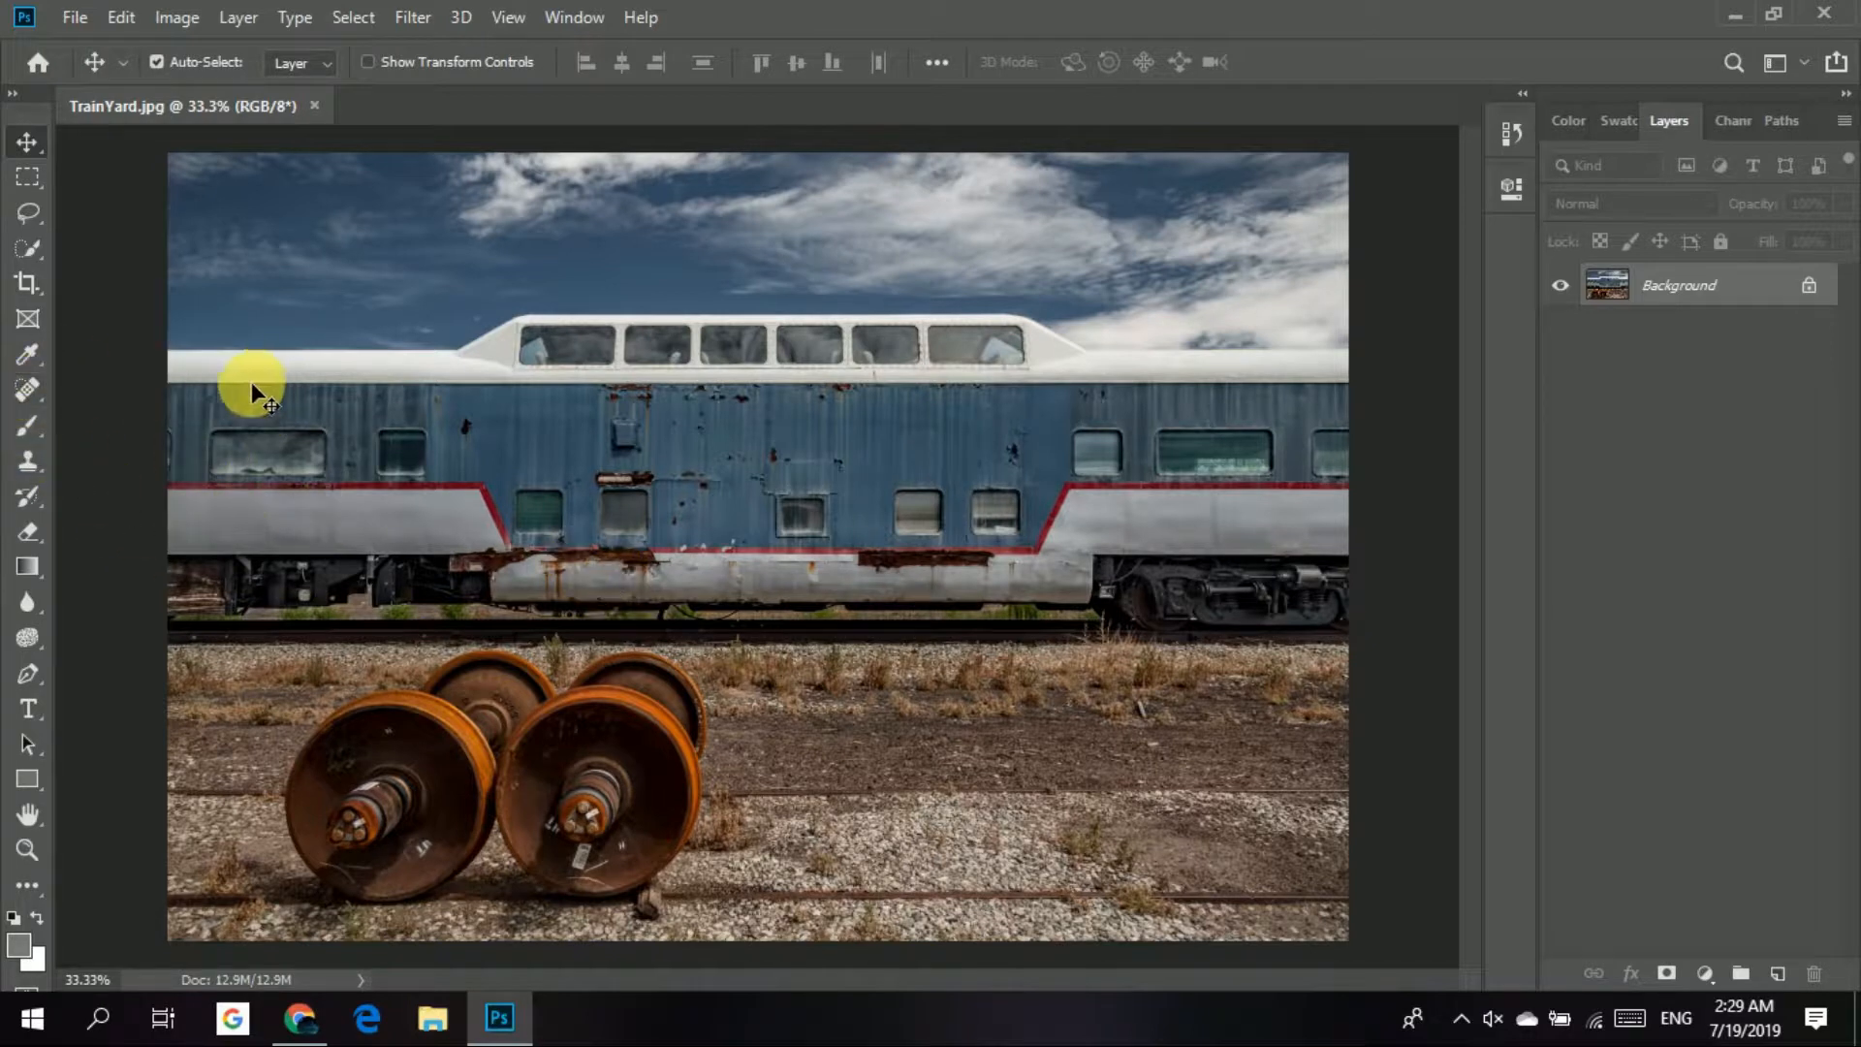
key(j)
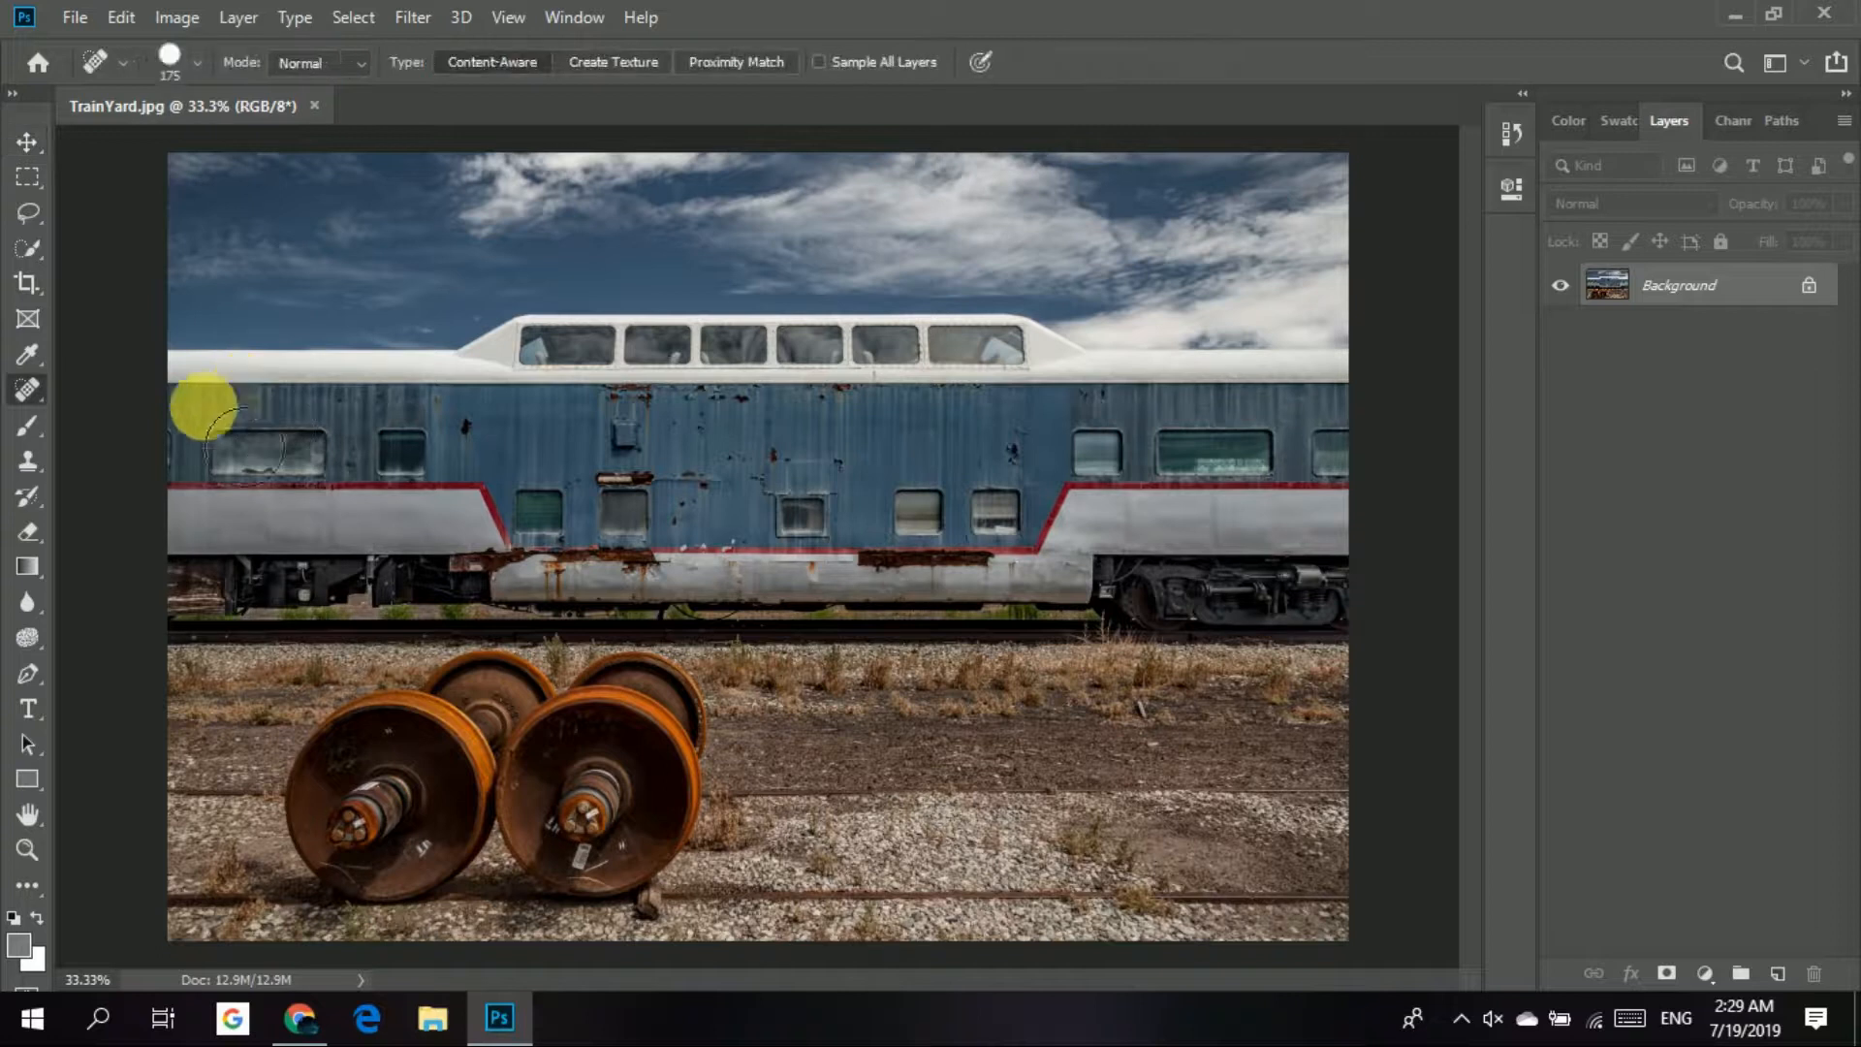
right_click(27, 389)
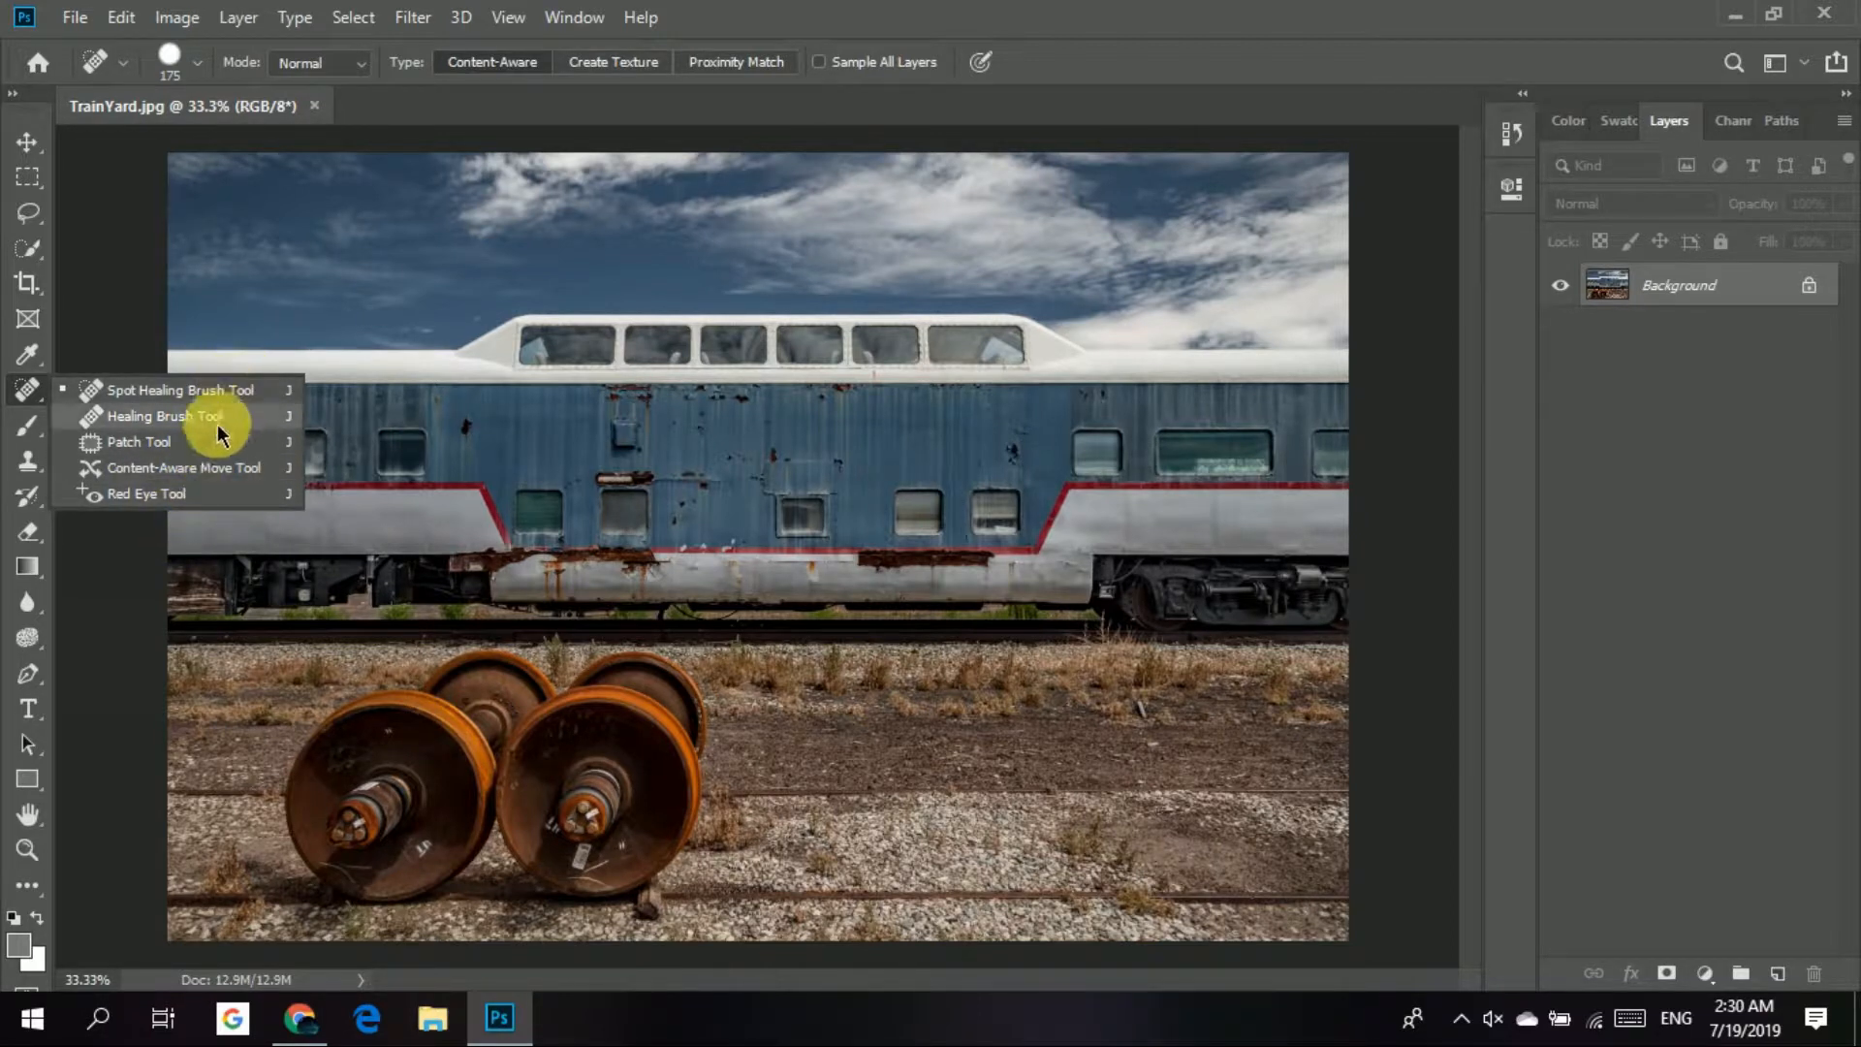
click(171, 392)
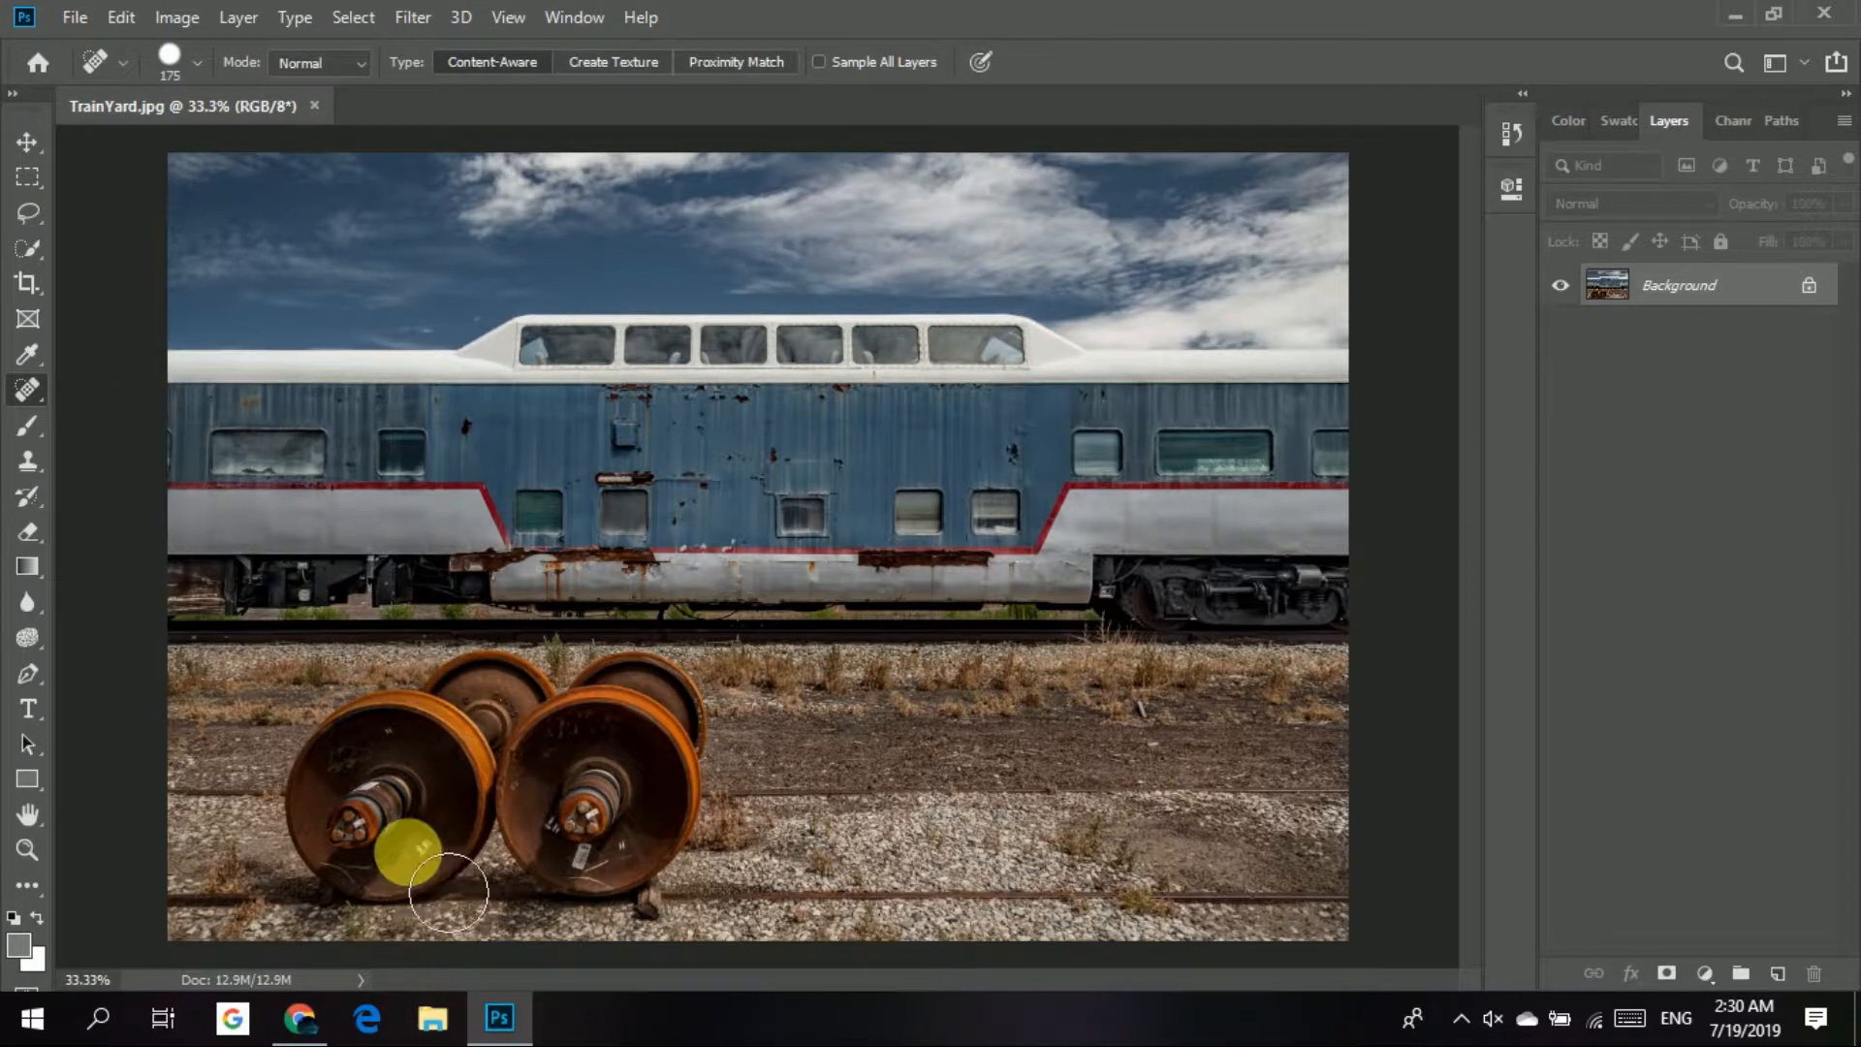
drag(1668, 285, 1780, 975)
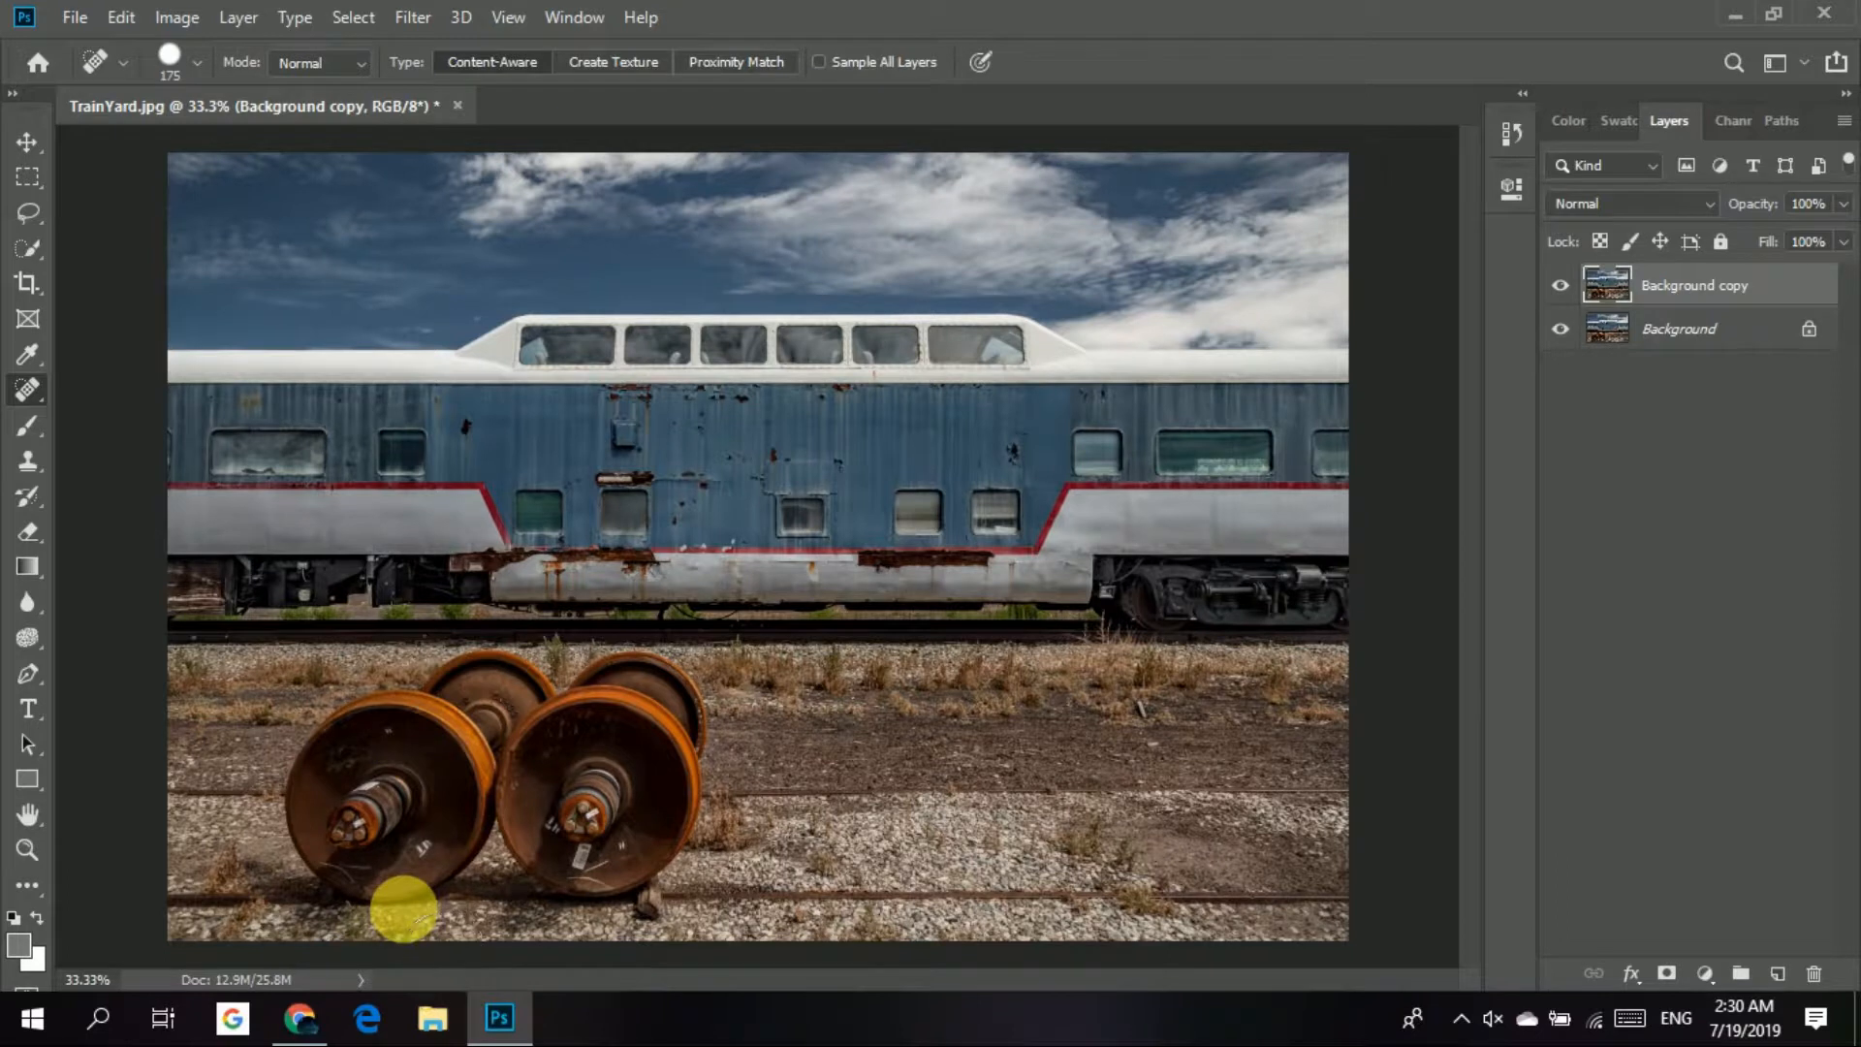
Paint out the white lettering and chalk lines on the lower face of the front left wheel using the Spot Healing Brush at size 50.
key(ctrl+plus)
key(ctrl+plus)
key(ctrl+plus)
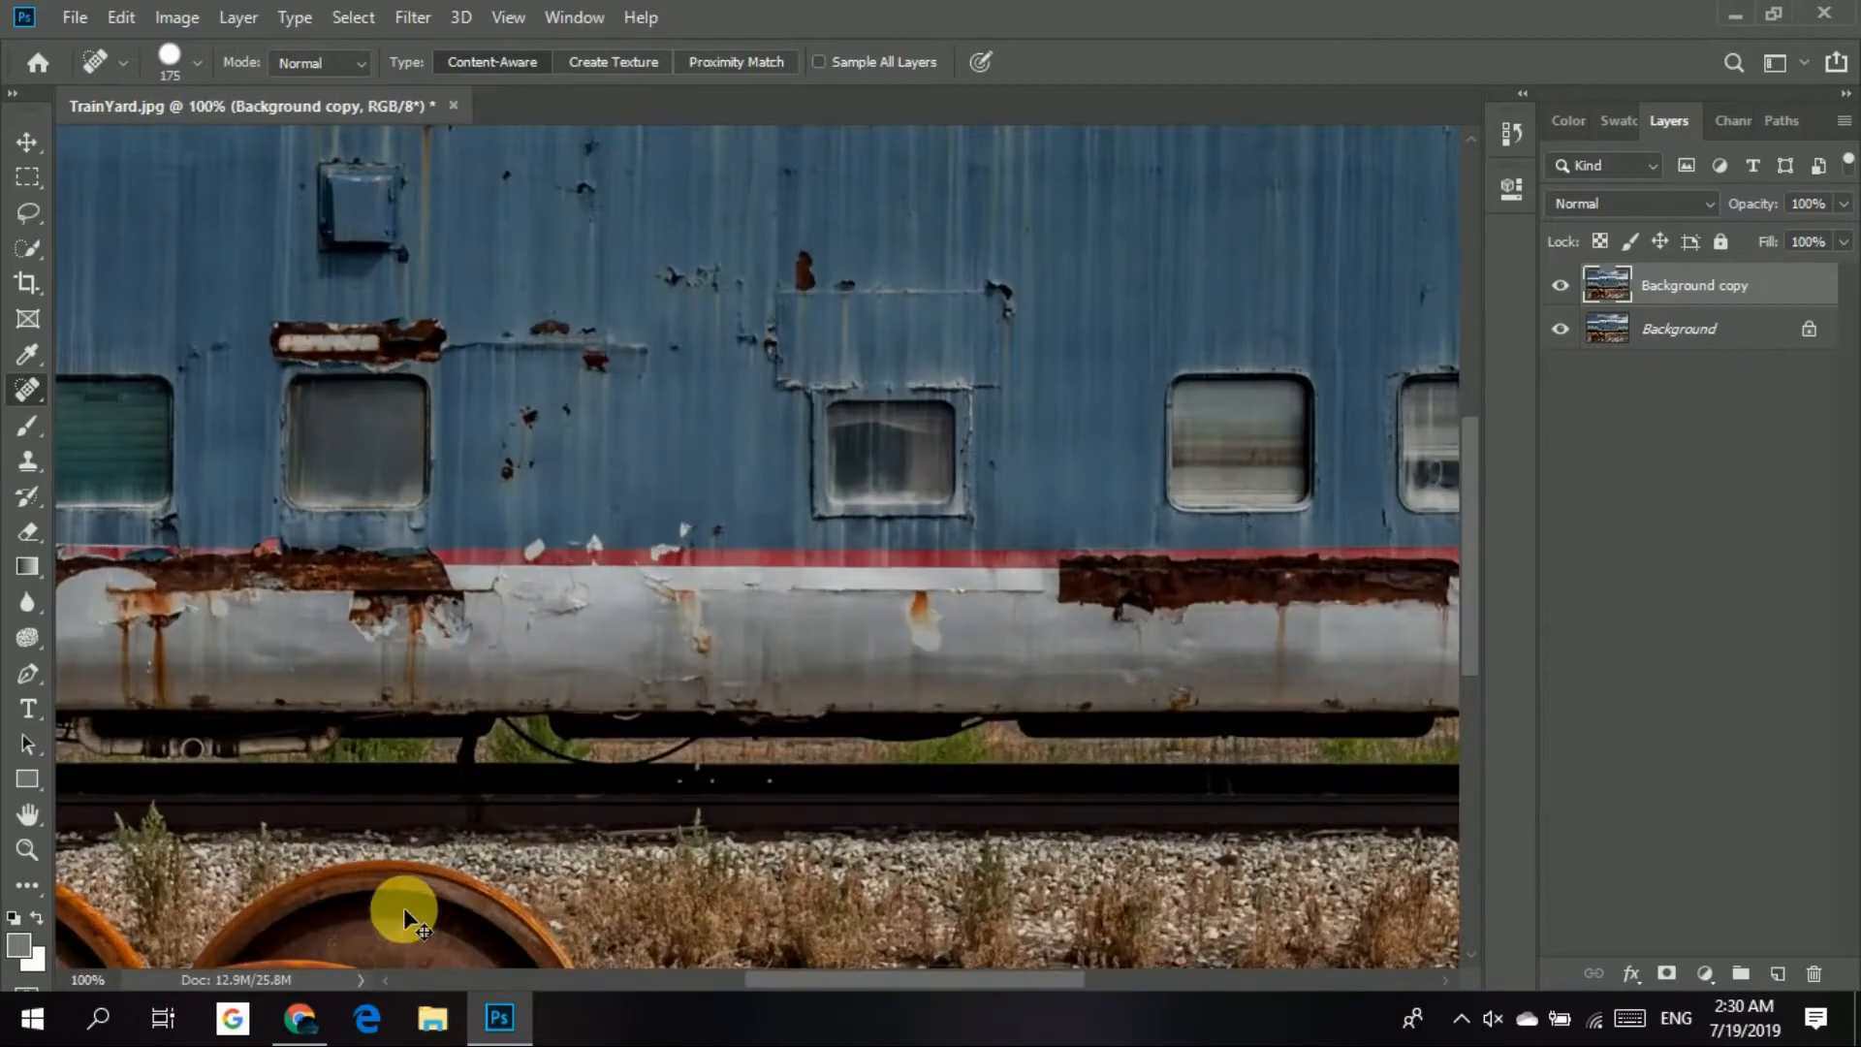
key(space)
mouse_move(613, 511)
mouse_down()
mouse_move(980, 258)
mouse_move(1052, 170)
mouse_up()
mouse_move(640, 809)
mouse_down()
mouse_move(744, 625)
mouse_move(985, 449)
mouse_move(1089, 524)
mouse_up()
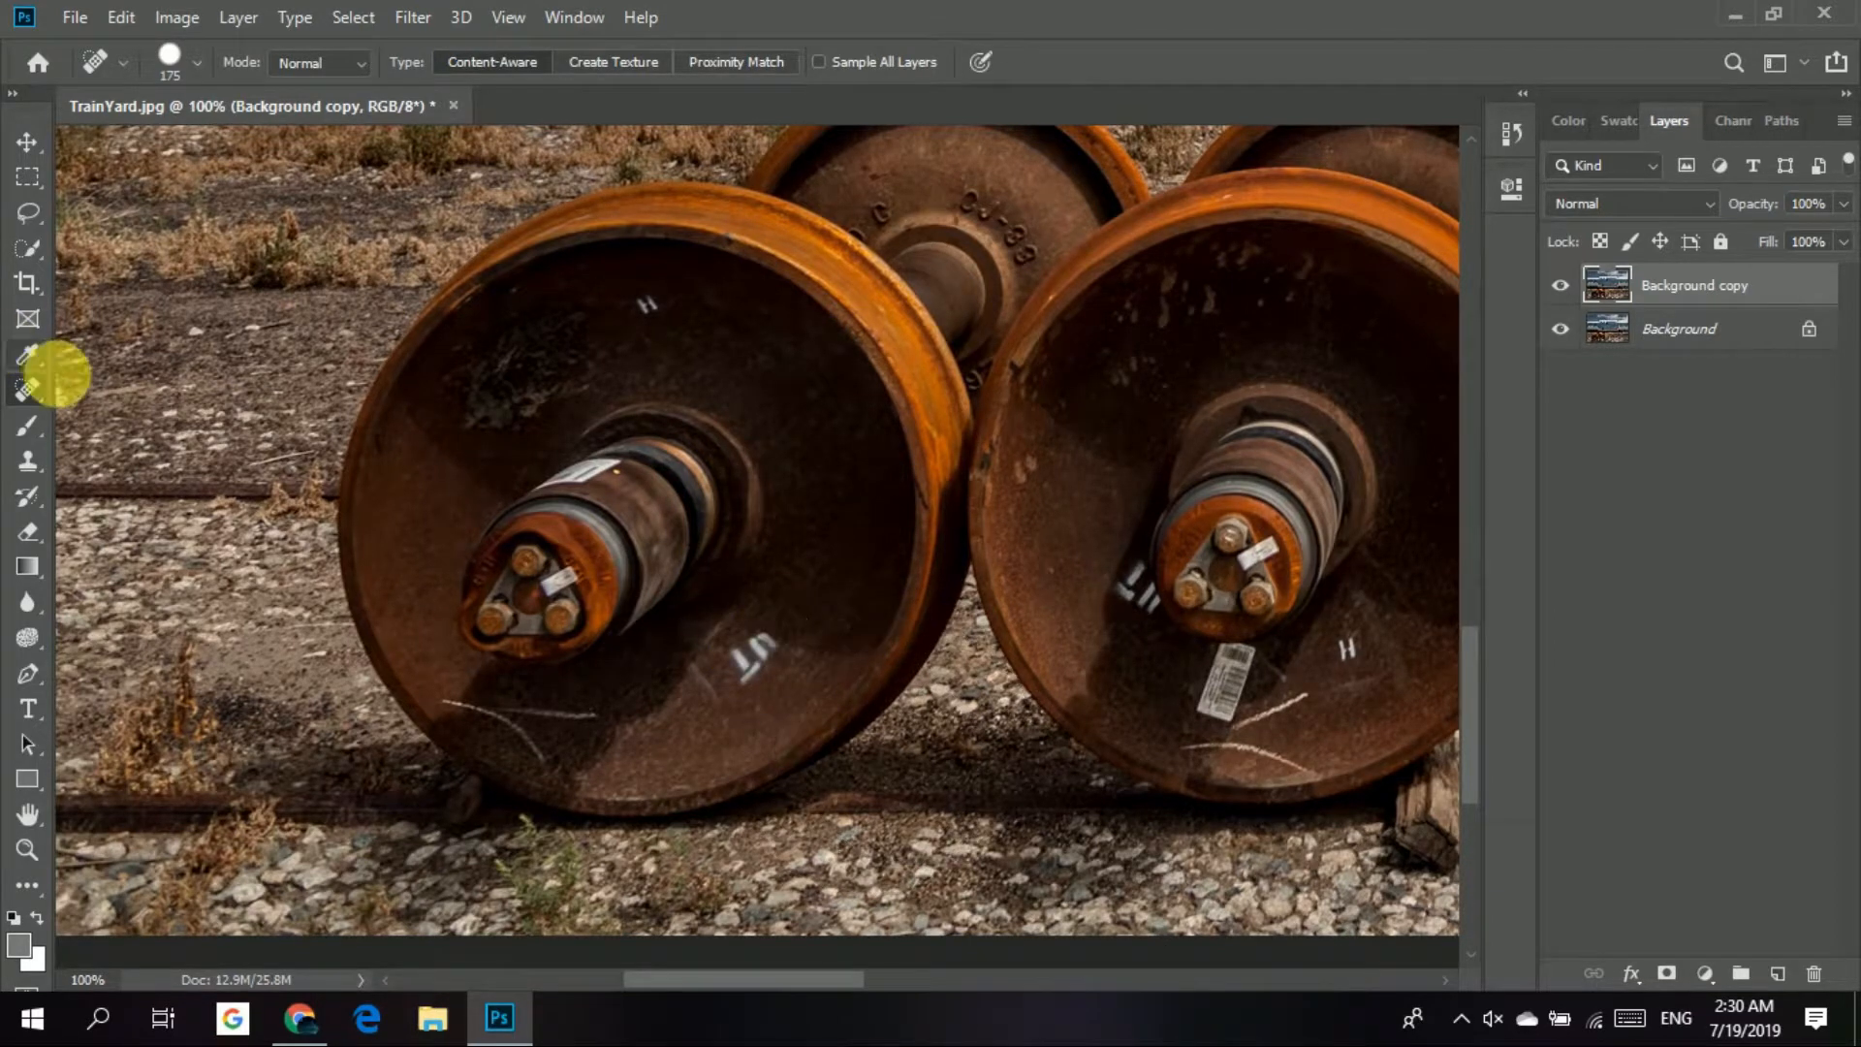
right_click(27, 388)
click(185, 390)
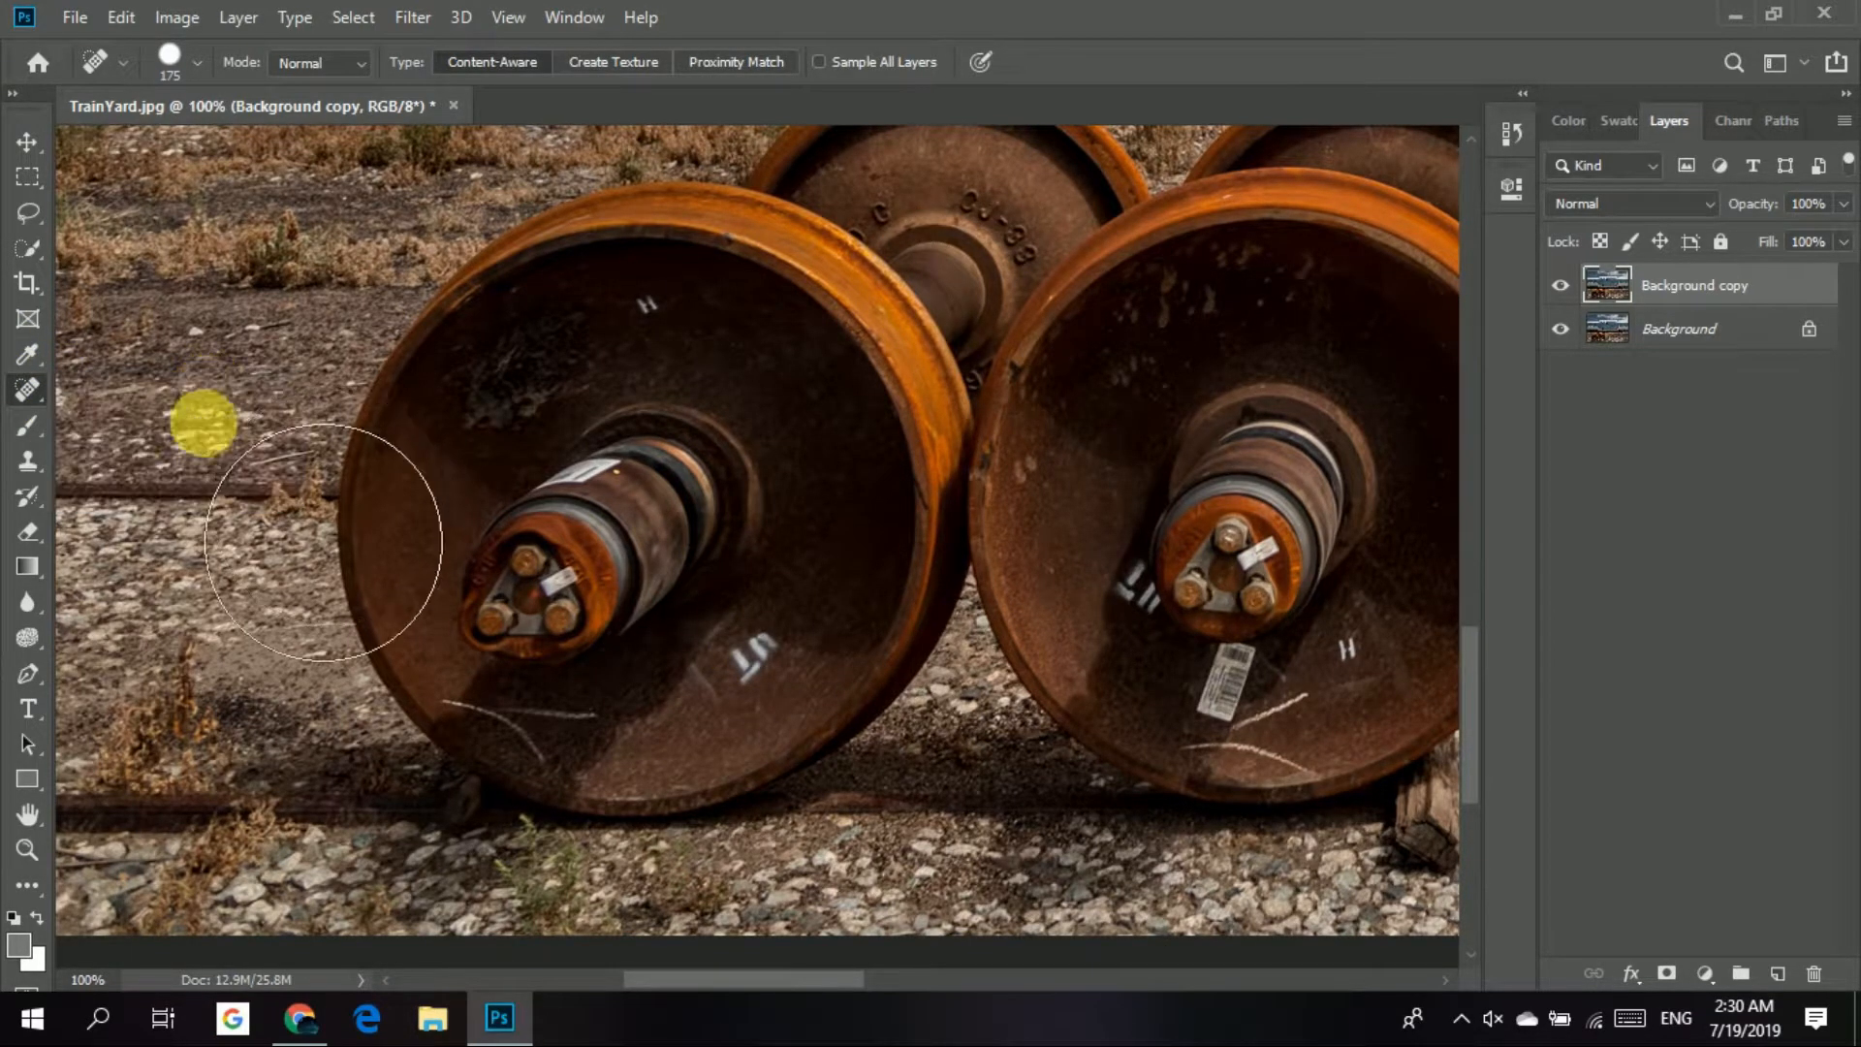
key(bracketleft)
key(bracketleft)
key(bracketleft)
key(bracketleft)
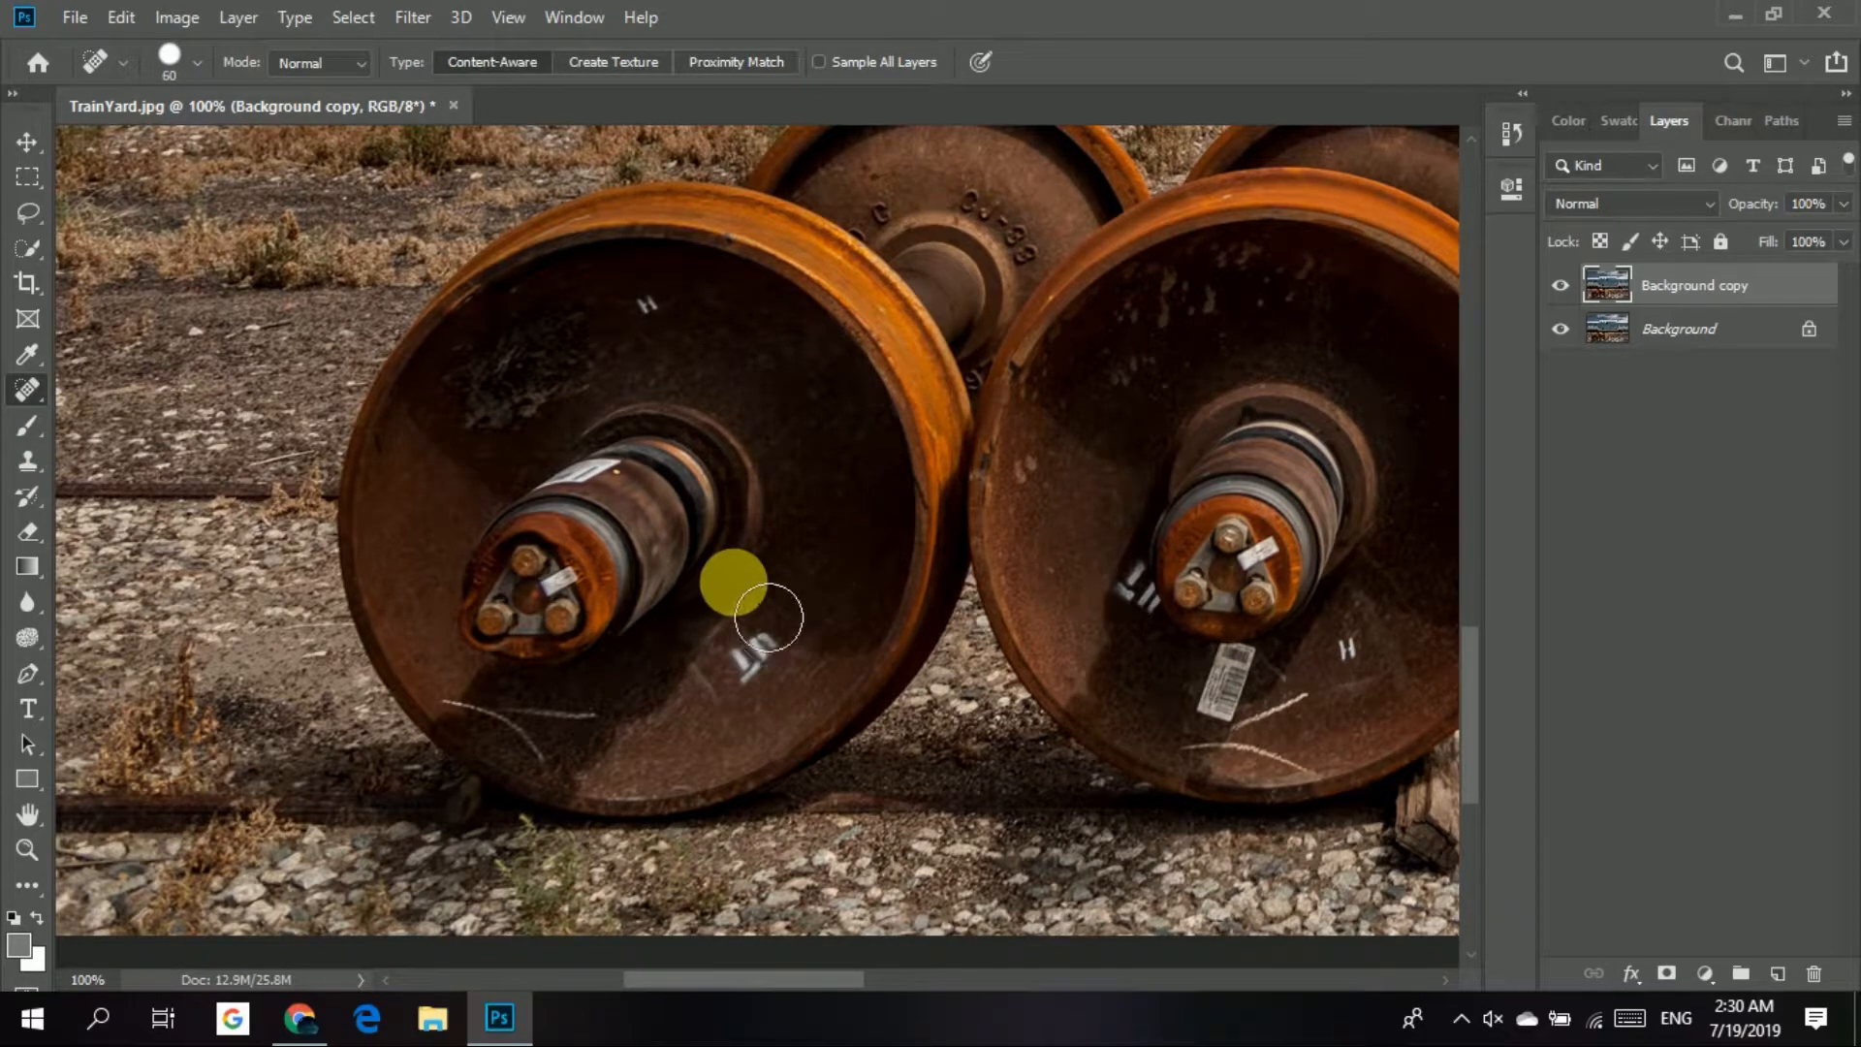
mouse_move(769, 618)
mouse_down()
mouse_move(809, 679)
mouse_move(720, 701)
mouse_move(815, 691)
mouse_move(816, 715)
mouse_move(759, 801)
mouse_move(661, 844)
mouse_move(847, 652)
mouse_move(761, 745)
mouse_move(631, 803)
mouse_up()
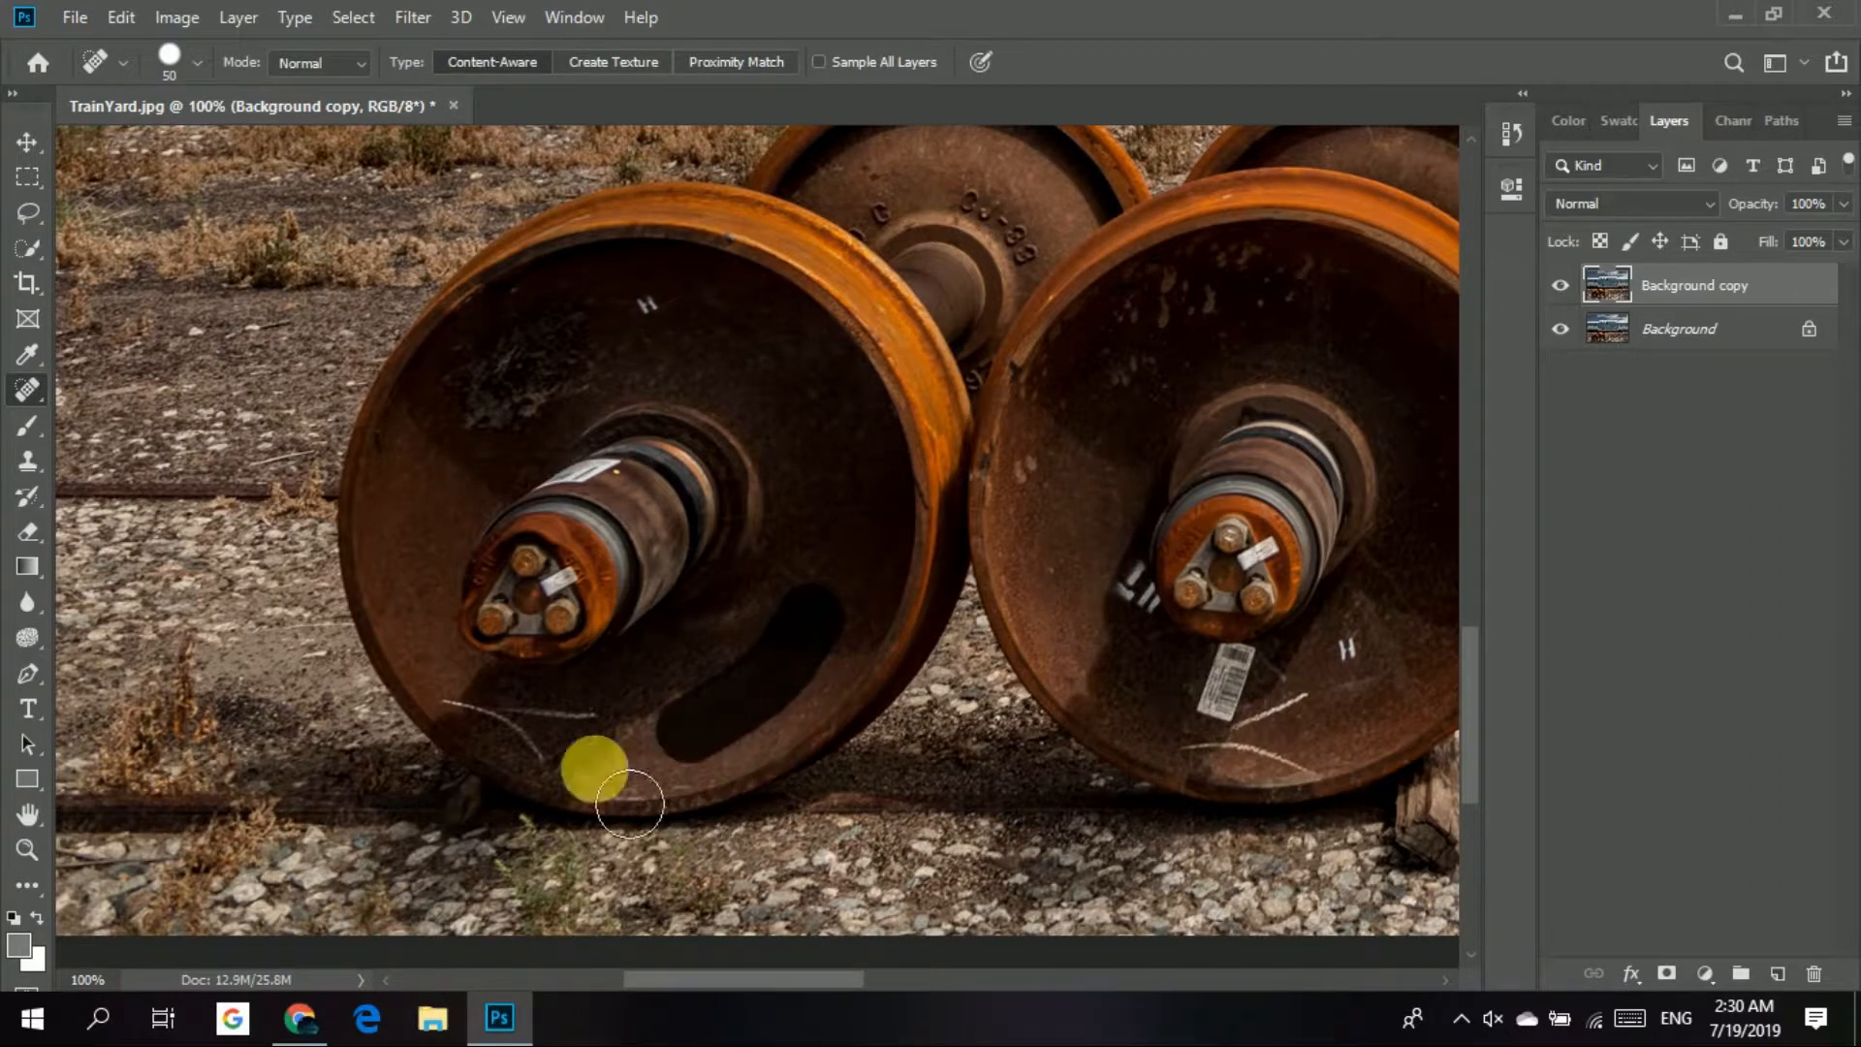
mouse_move(766, 695)
mouse_down()
mouse_move(686, 698)
mouse_move(739, 701)
mouse_up()
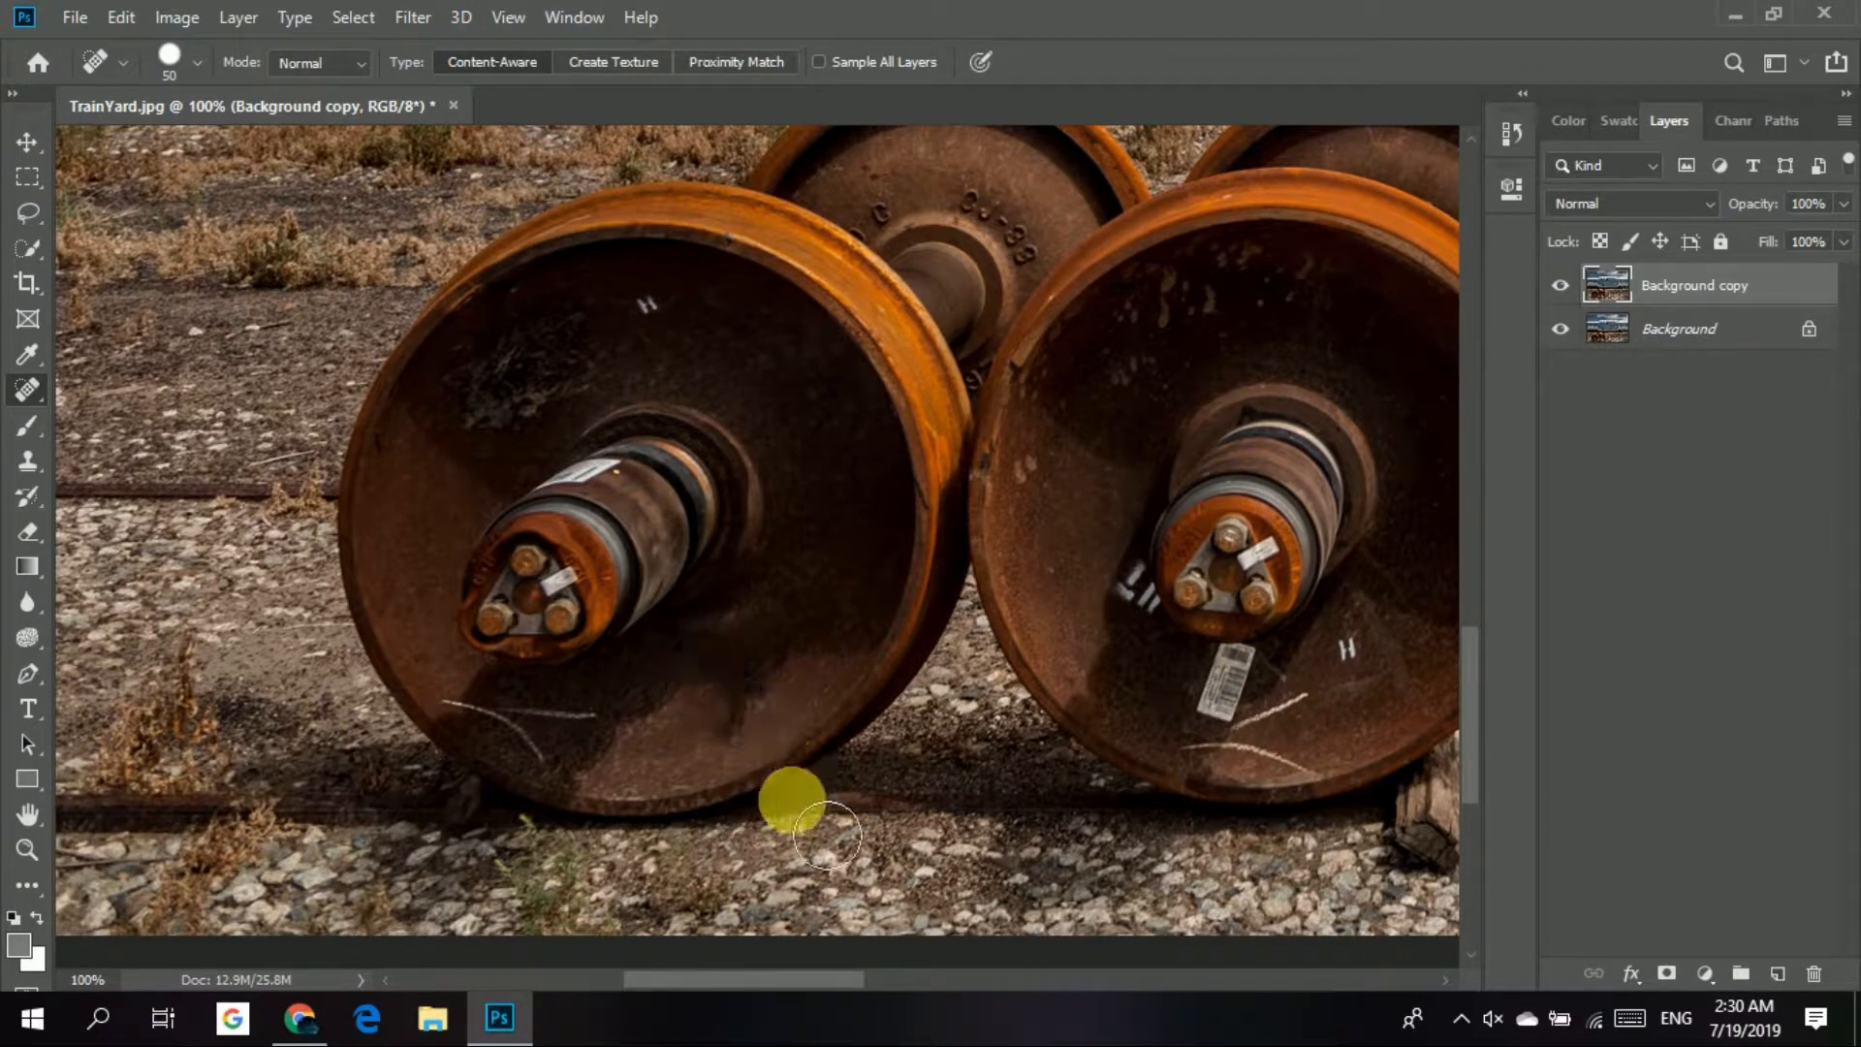
mouse_move(635, 713)
mouse_down()
mouse_move(656, 740)
mouse_move(623, 760)
mouse_move(498, 740)
mouse_move(744, 811)
mouse_up()
mouse_move(743, 811)
mouse_down()
mouse_move(472, 761)
mouse_move(478, 714)
mouse_move(605, 819)
mouse_move(588, 726)
mouse_move(570, 779)
mouse_move(517, 539)
mouse_move(759, 664)
mouse_move(623, 740)
mouse_move(549, 814)
mouse_move(519, 772)
mouse_move(658, 846)
mouse_move(509, 769)
mouse_move(626, 820)
mouse_move(523, 770)
mouse_move(653, 804)
mouse_move(771, 779)
mouse_move(832, 716)
mouse_move(520, 708)
mouse_up()
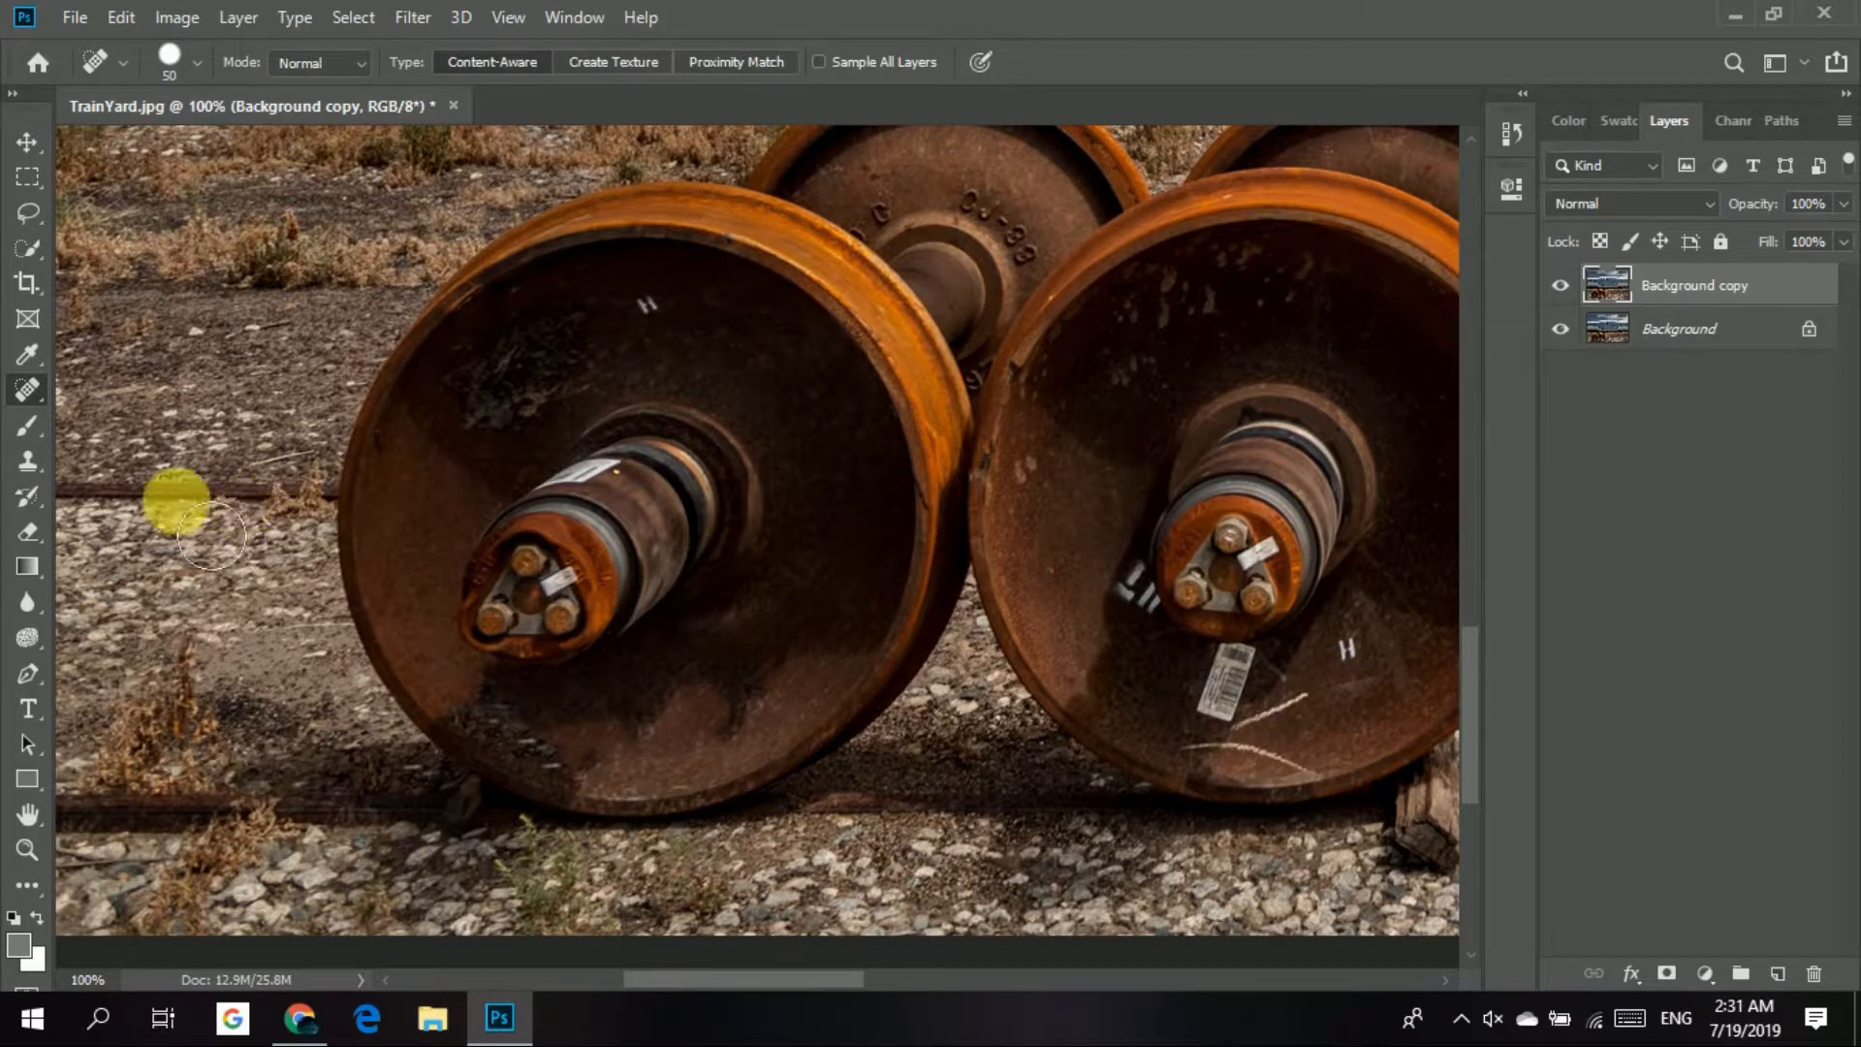
Smooth the leftover dark smudges on the left wheel's lower face using the Healing Brush at size 60, sampling clean rust nearby.
mouse_move(24, 405)
mouse_down()
mouse_move(111, 399)
mouse_move(147, 422)
mouse_up()
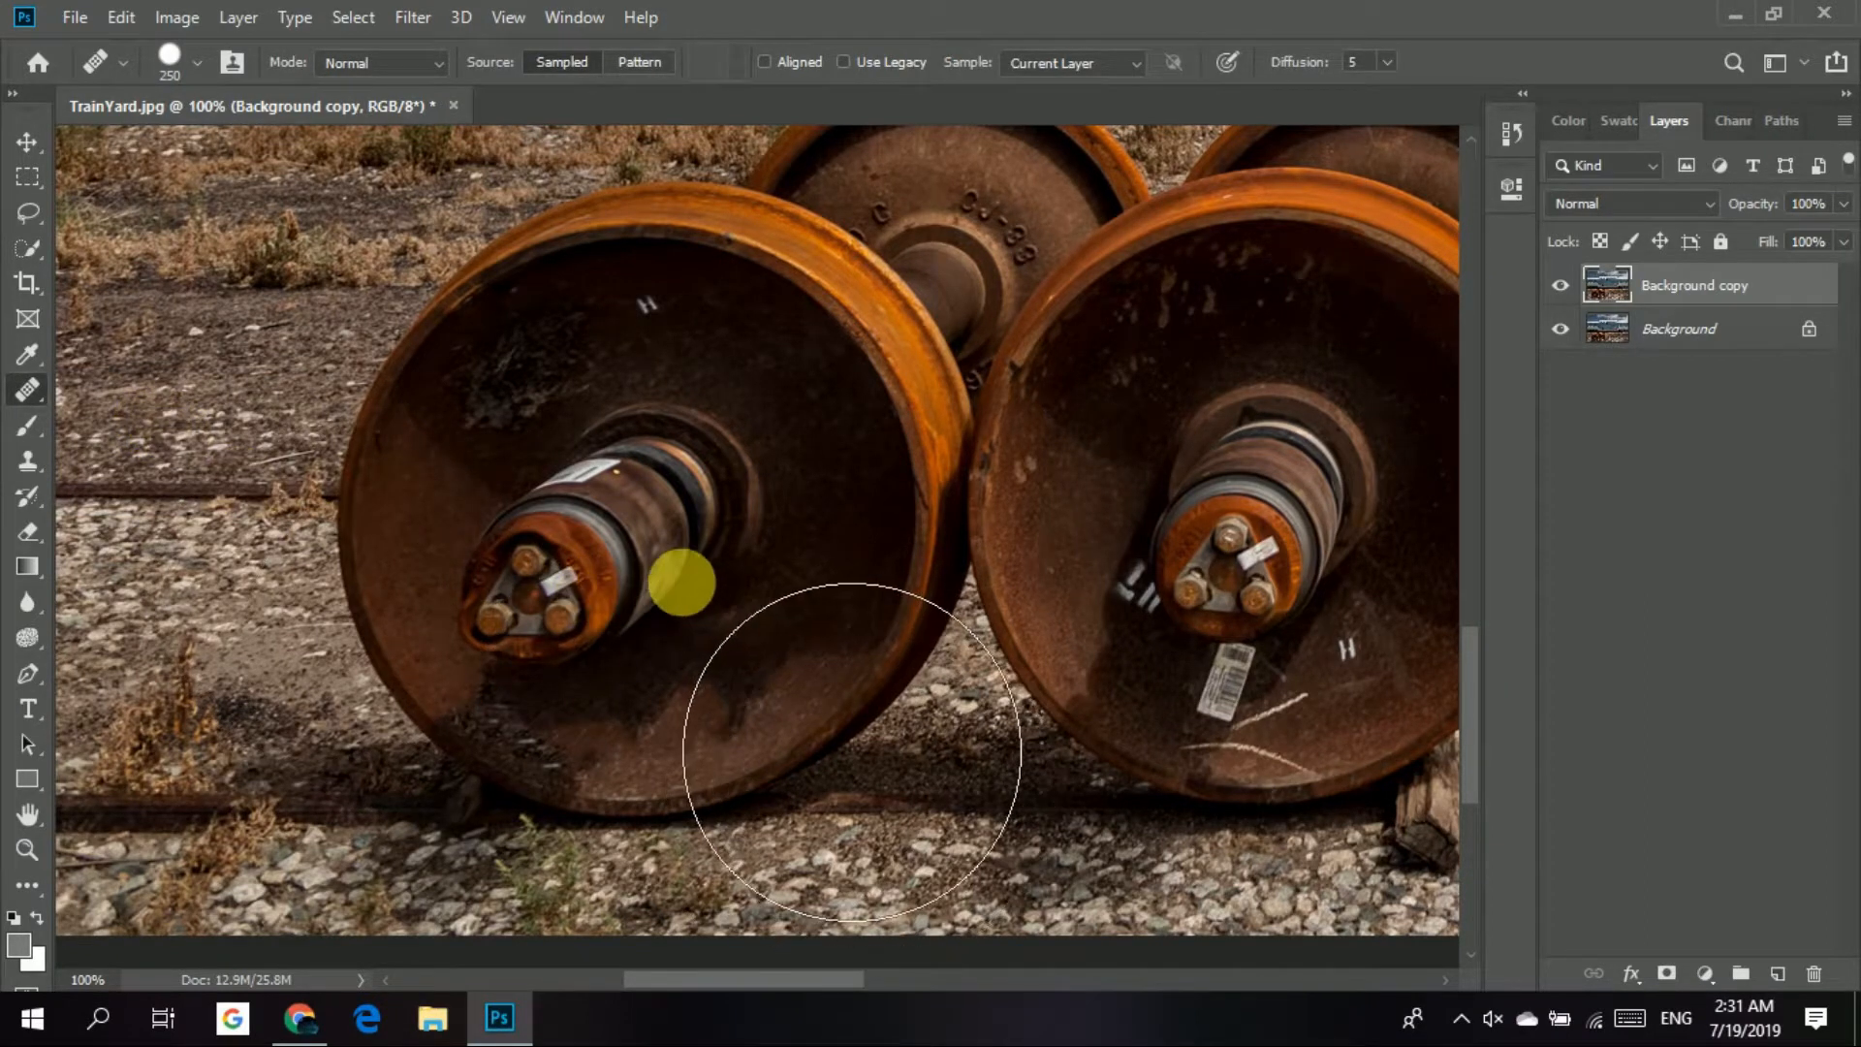
key(bracketleft)
key(bracketleft)
key(bracketleft)
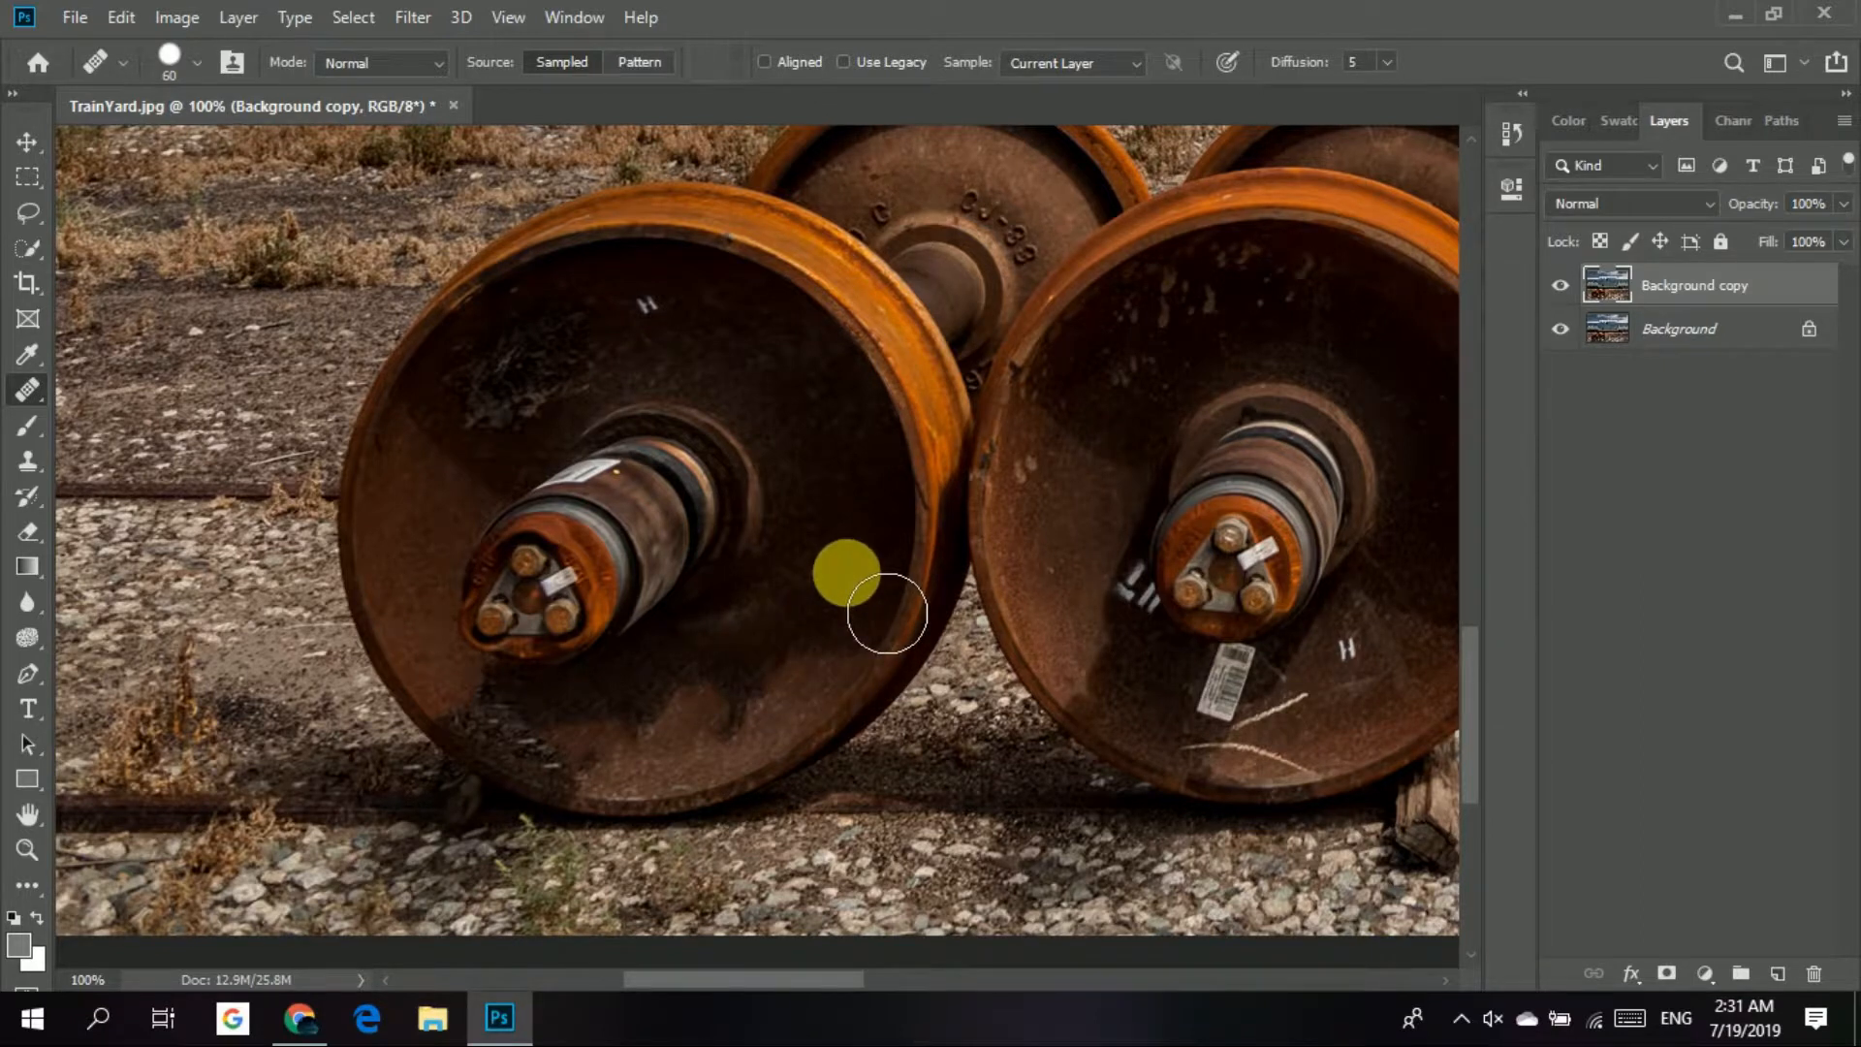
alt+click(854, 577)
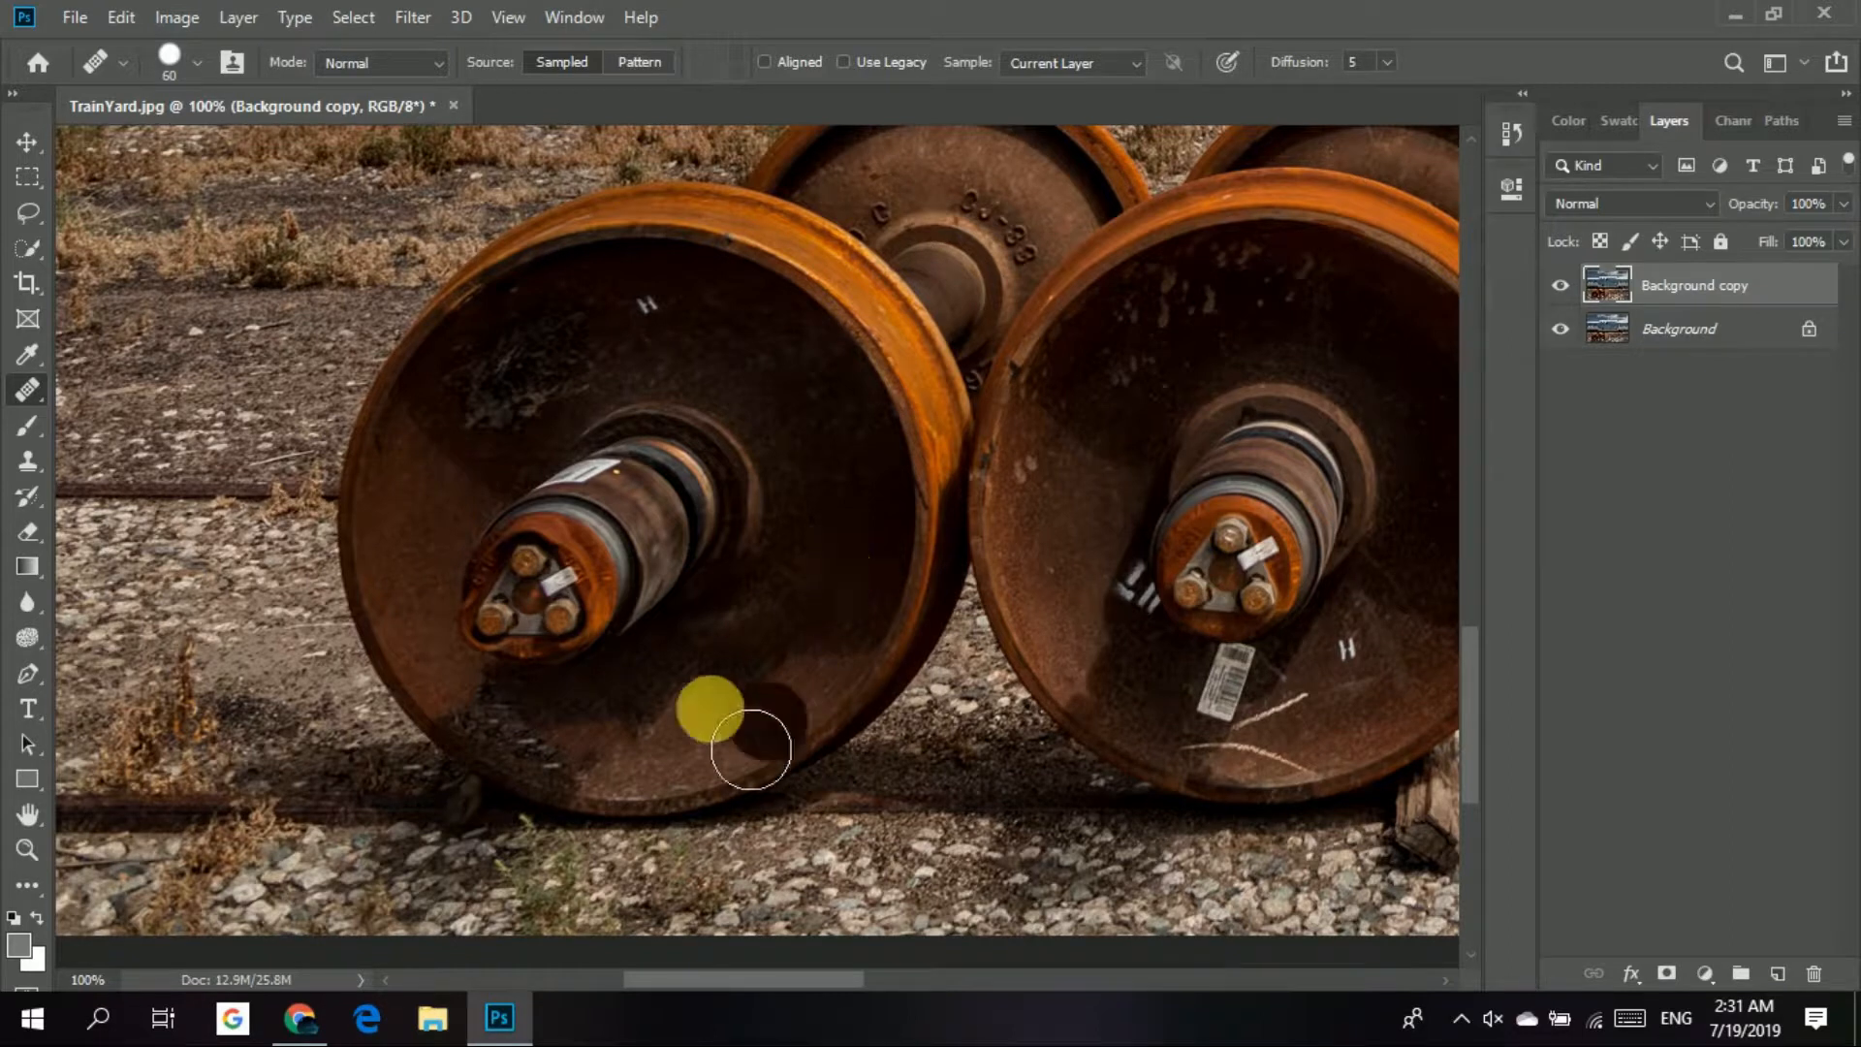
mouse_move(510, 742)
mouse_down()
mouse_move(648, 803)
mouse_move(905, 800)
mouse_move(855, 768)
mouse_up()
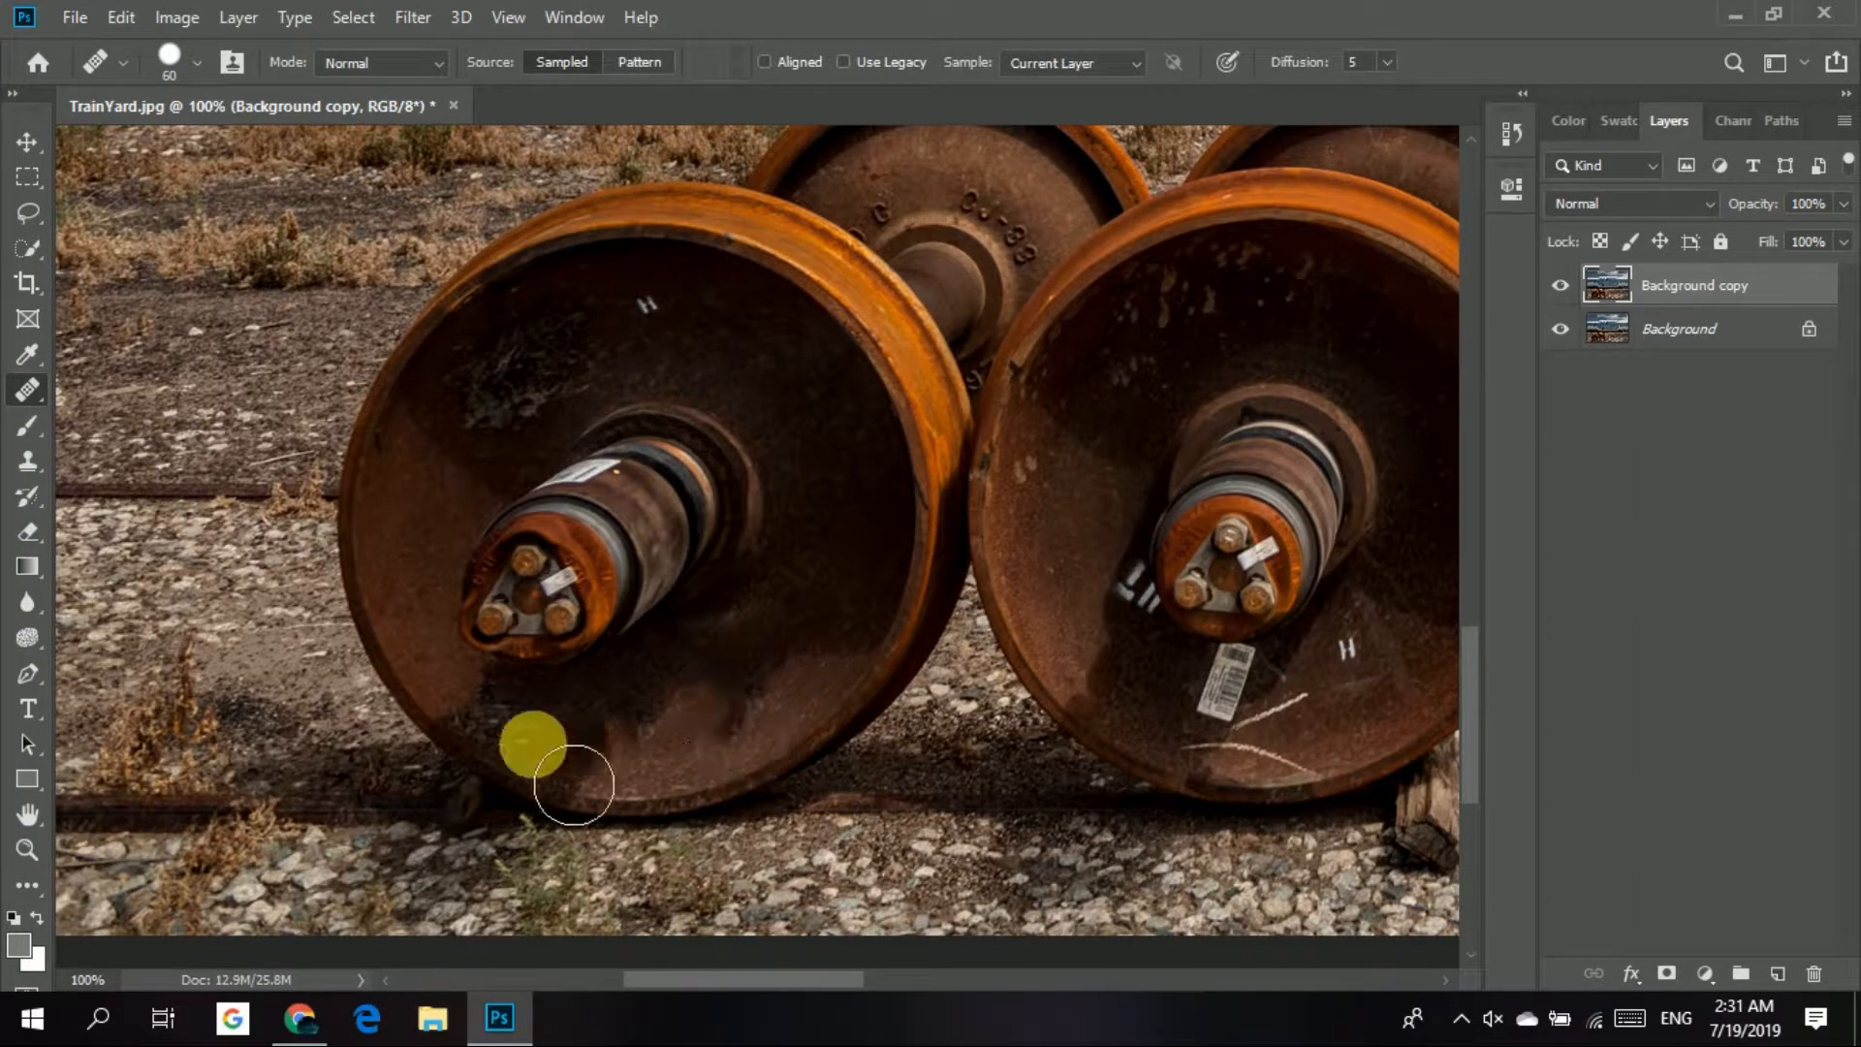
click(513, 748)
mouse_move(513, 748)
mouse_down()
mouse_move(549, 773)
mouse_move(653, 786)
mouse_move(589, 767)
mouse_up()
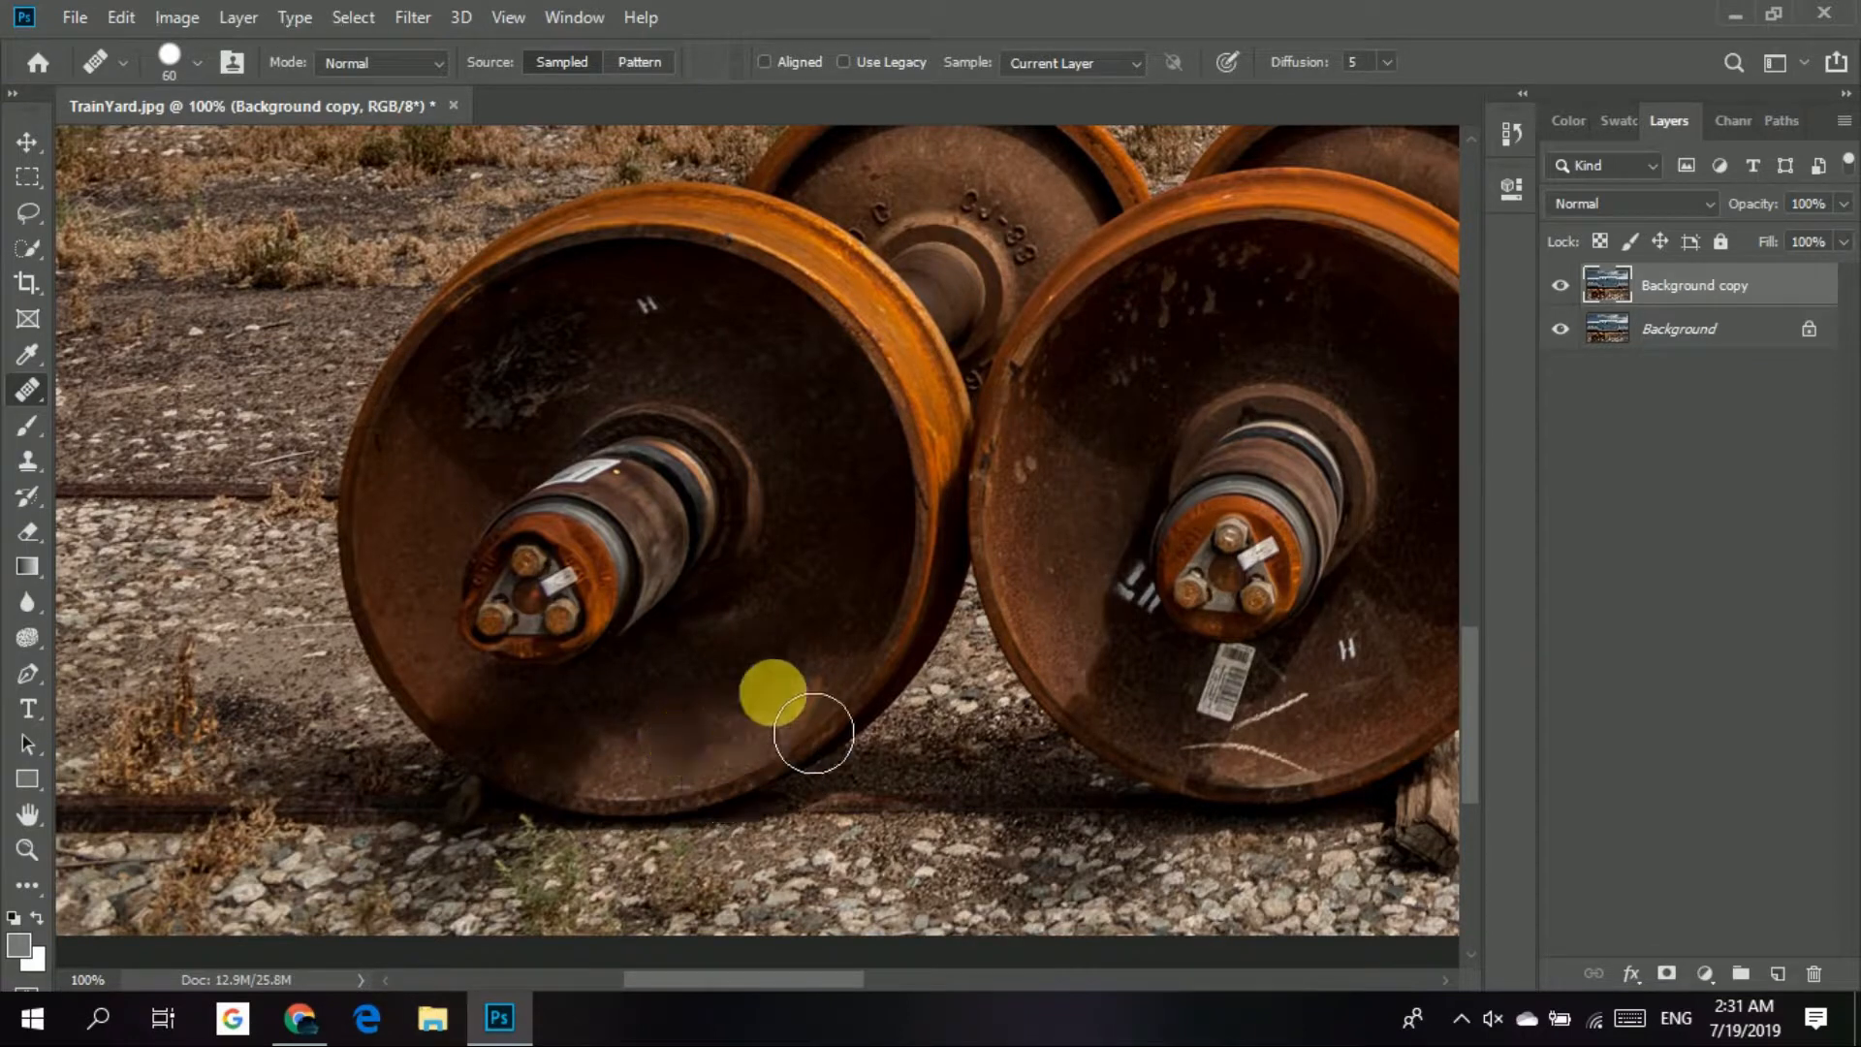
drag(836, 727, 799, 760)
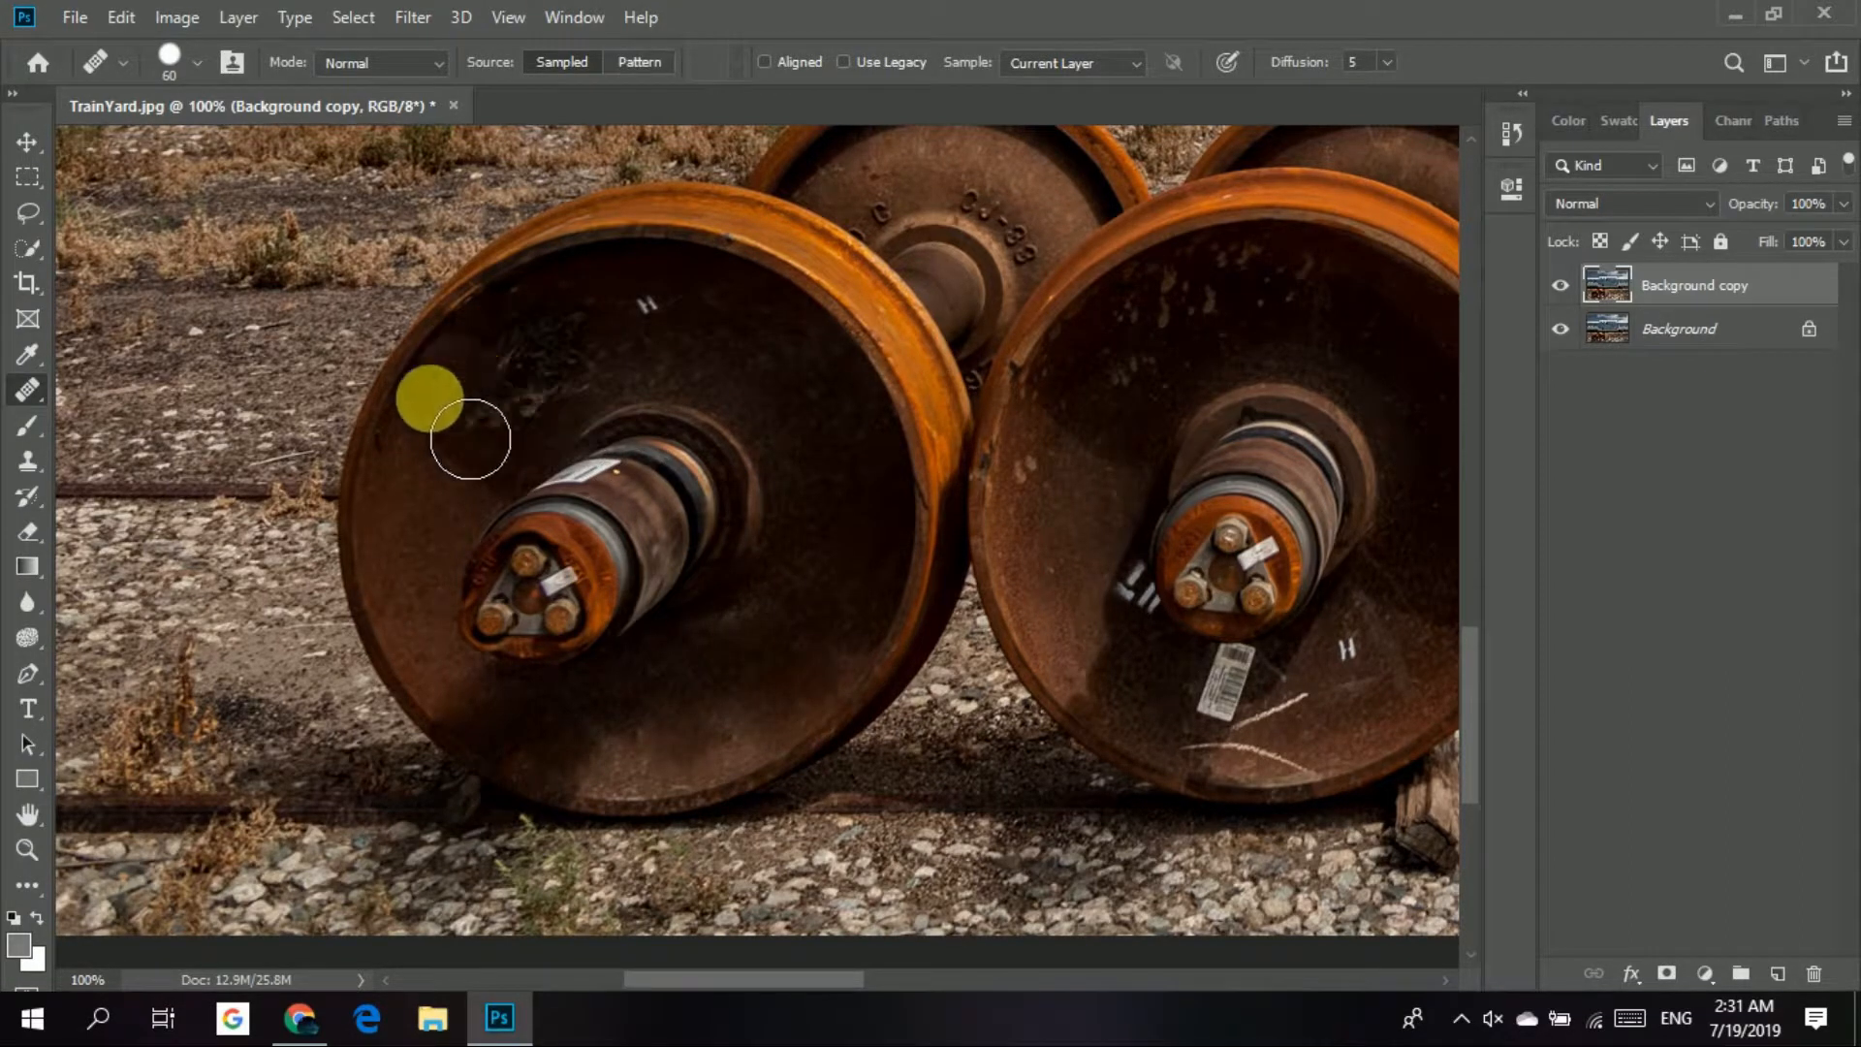
Patch the scuffed area on the left wheel's upper face with clean texture from its lower face, and clear the selection.
right_click(18, 396)
click(164, 450)
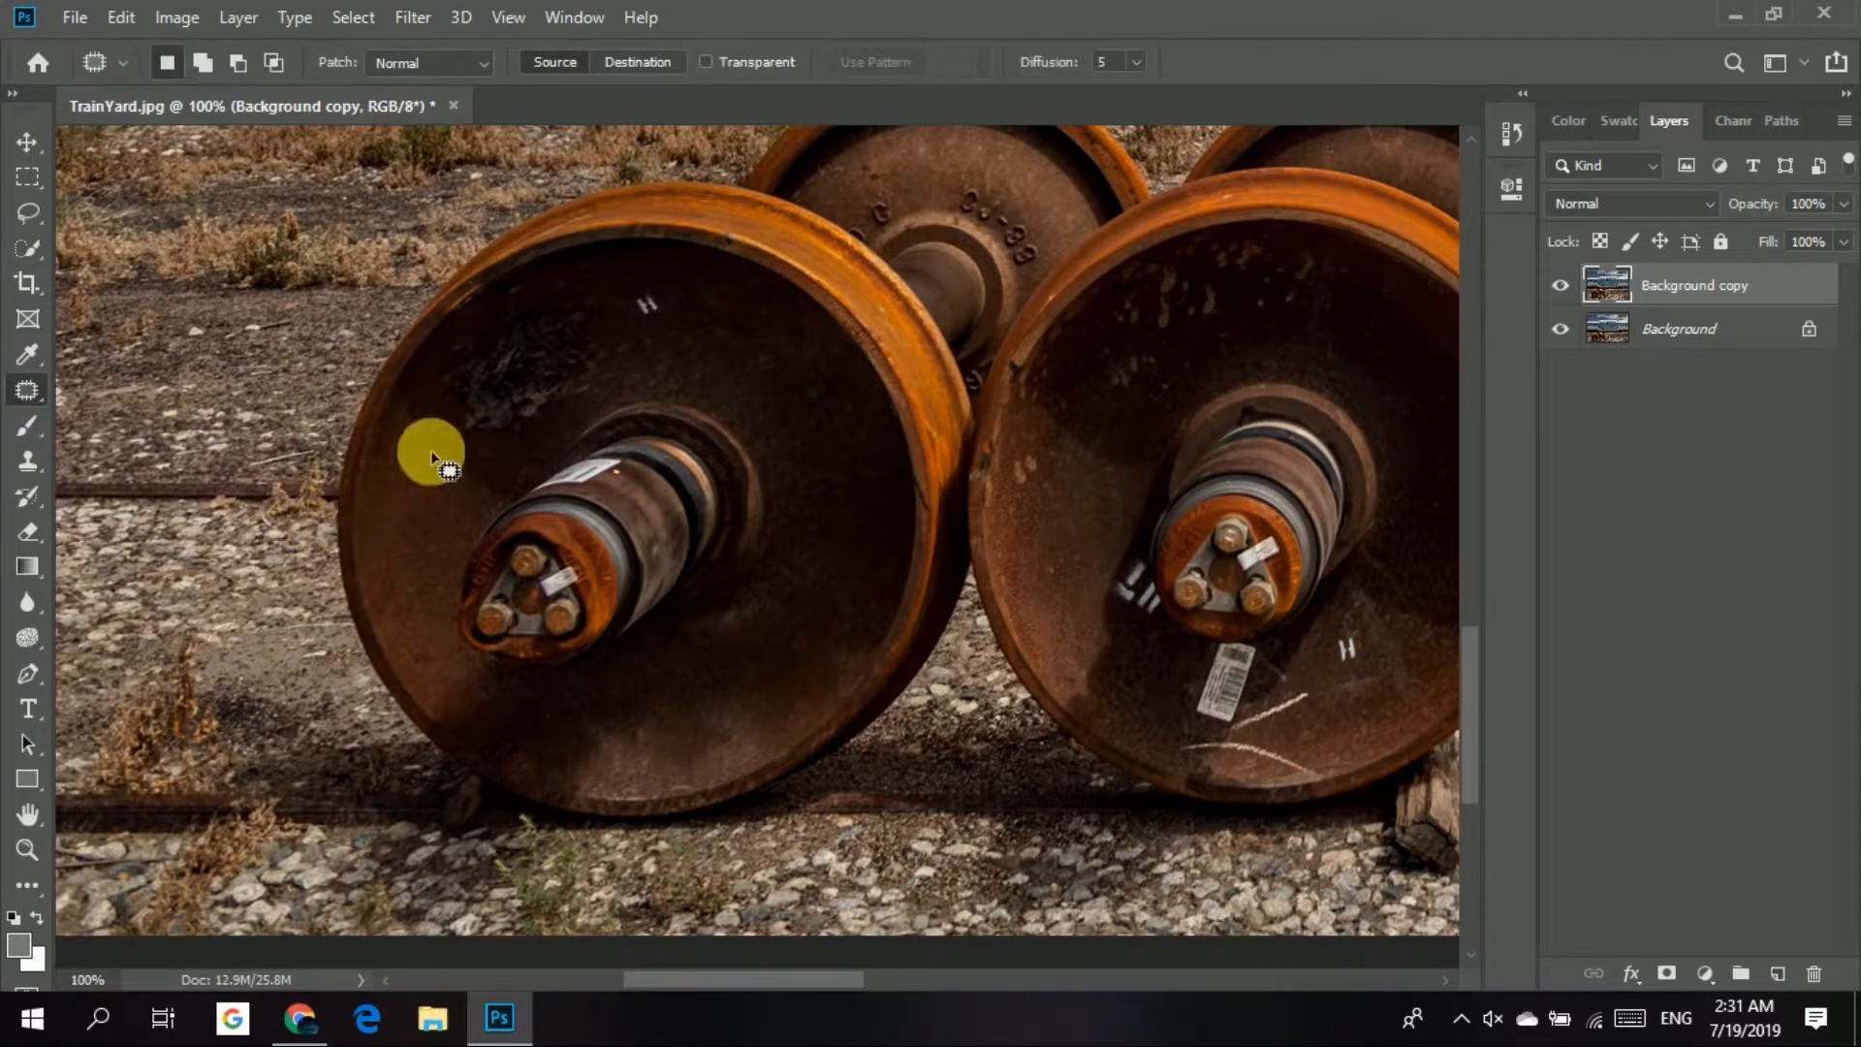
mouse_move(446, 461)
mouse_down()
mouse_move(494, 479)
mouse_move(621, 388)
mouse_move(630, 345)
mouse_move(608, 308)
mouse_up()
drag(475, 318, 415, 382)
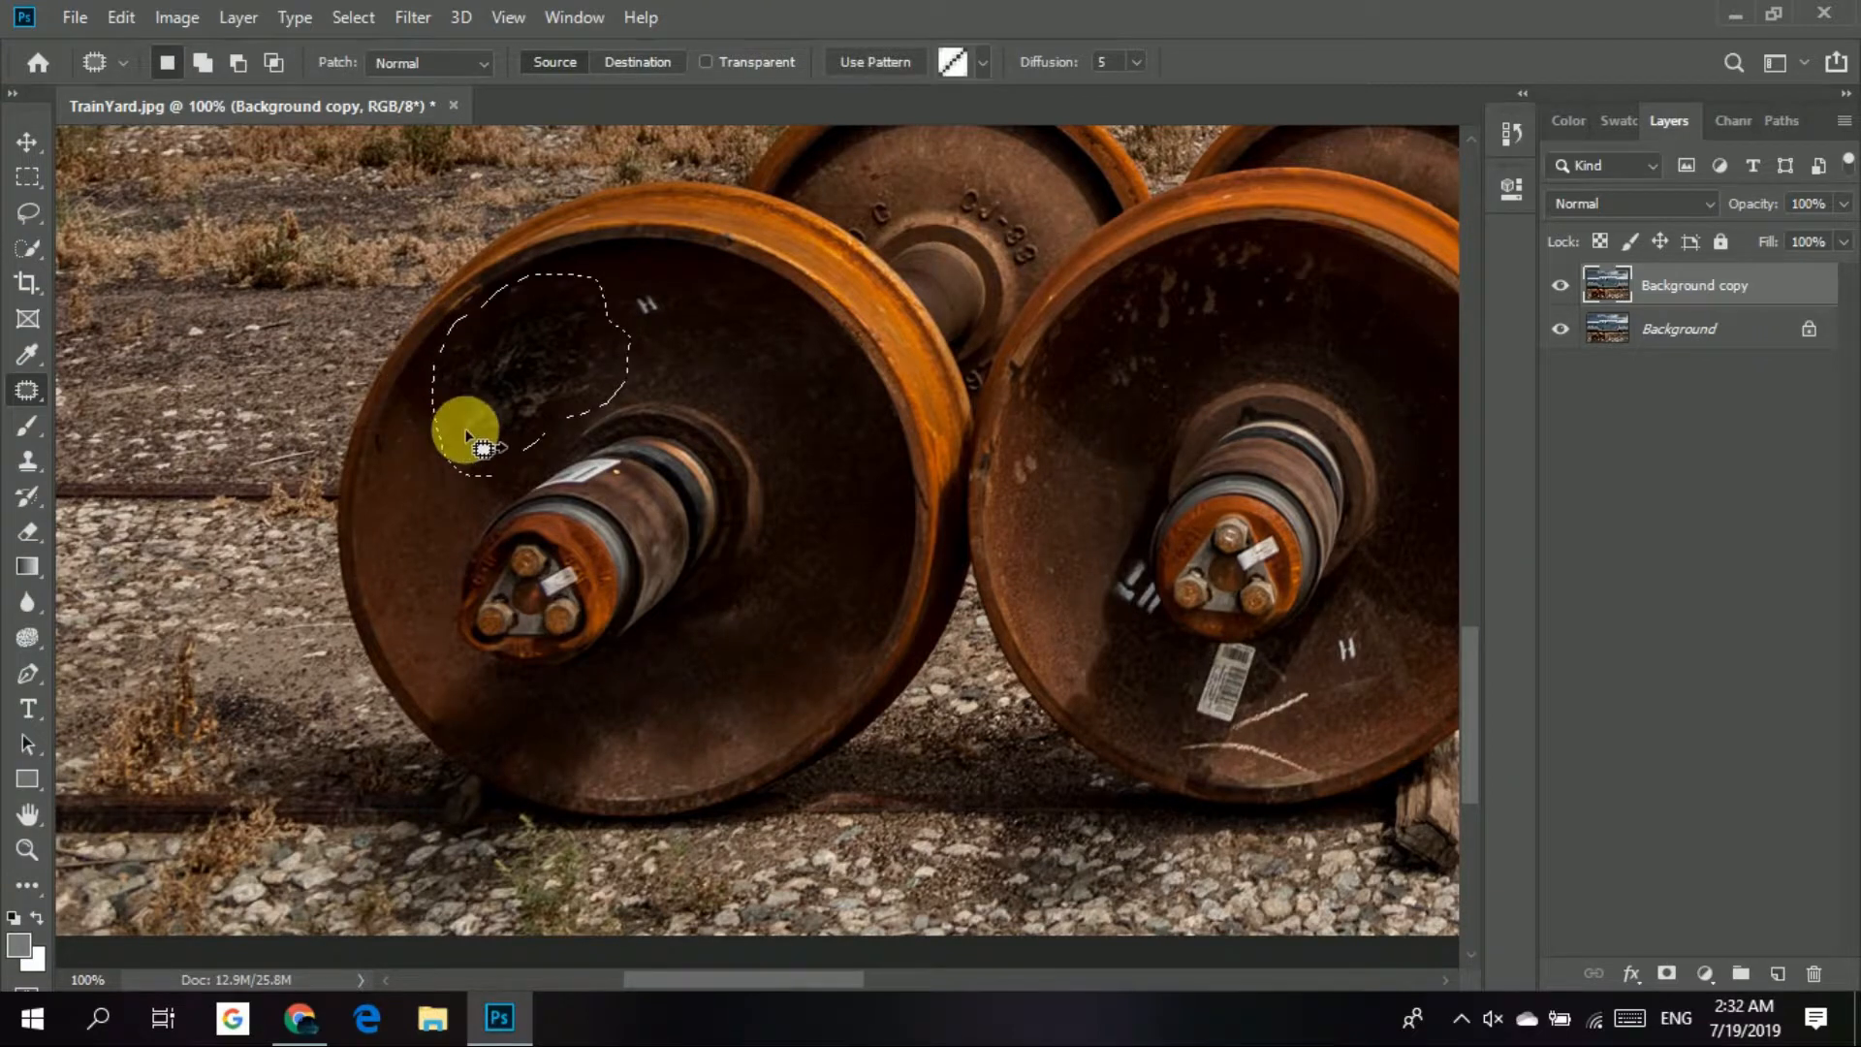
drag(497, 379, 733, 666)
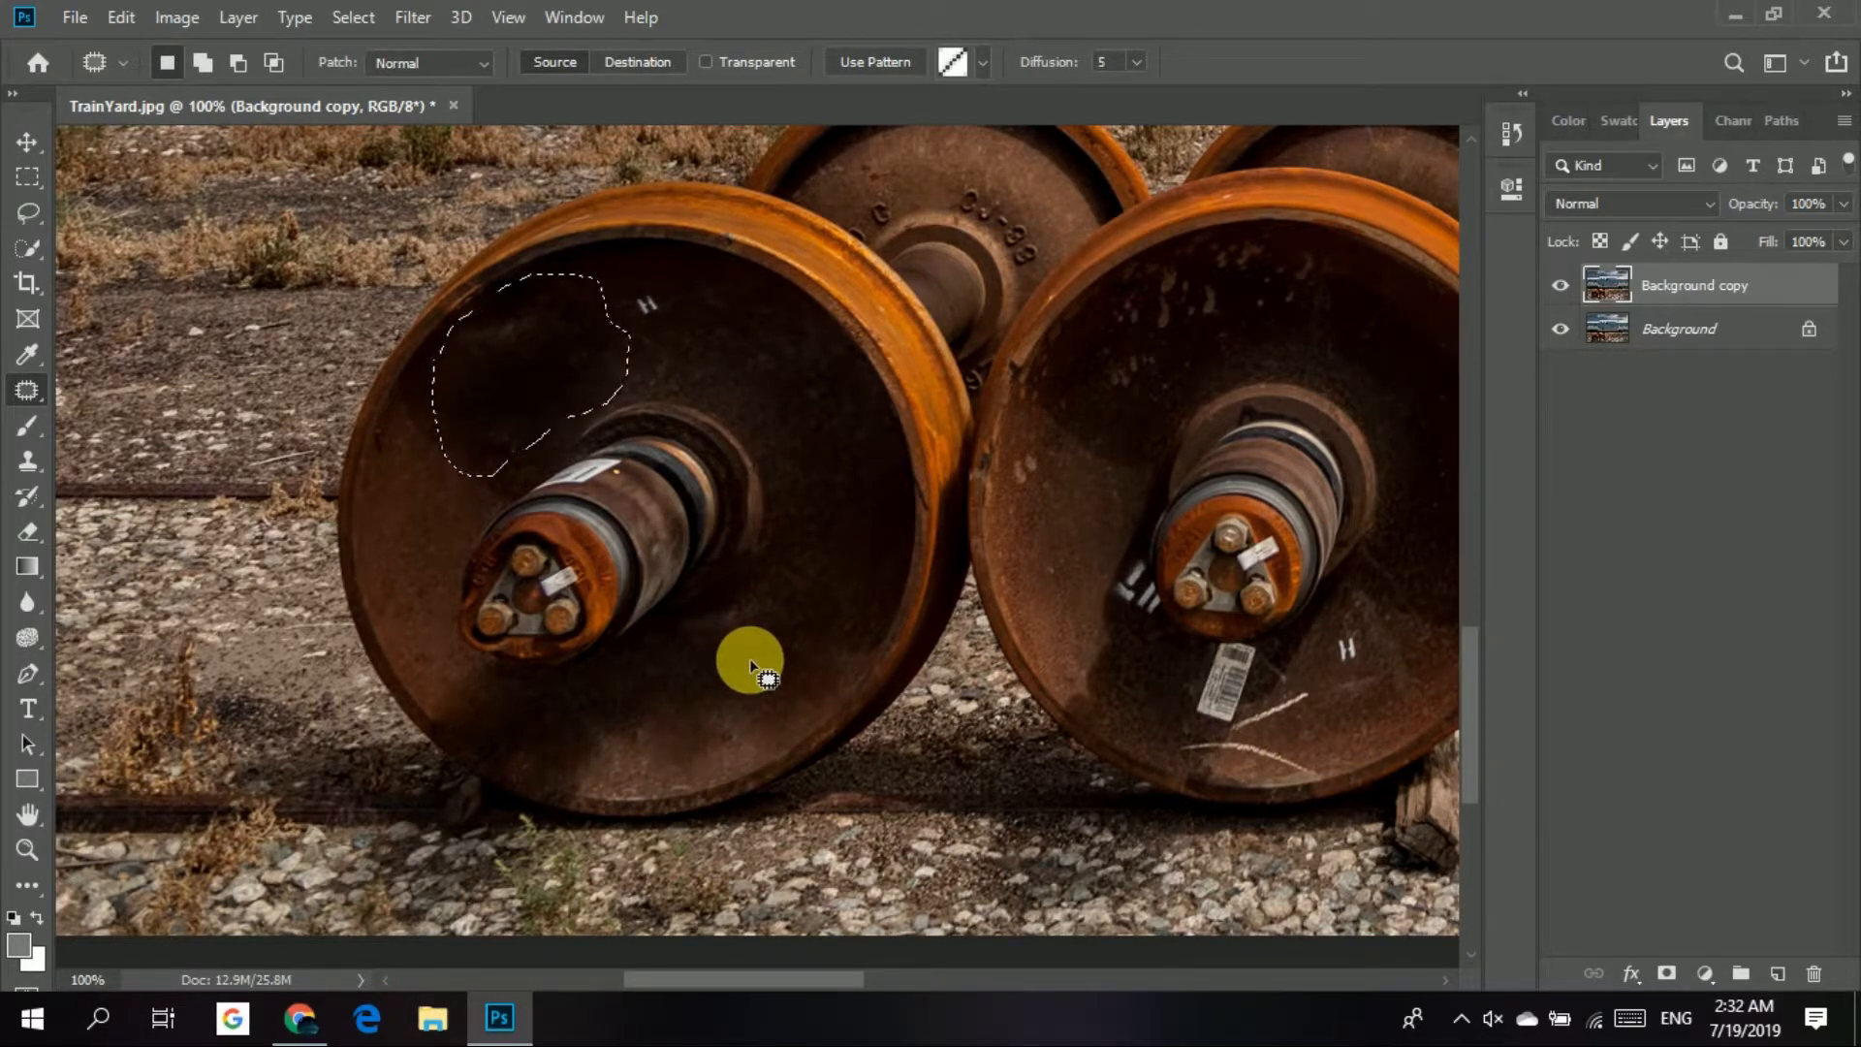
click(1562, 630)
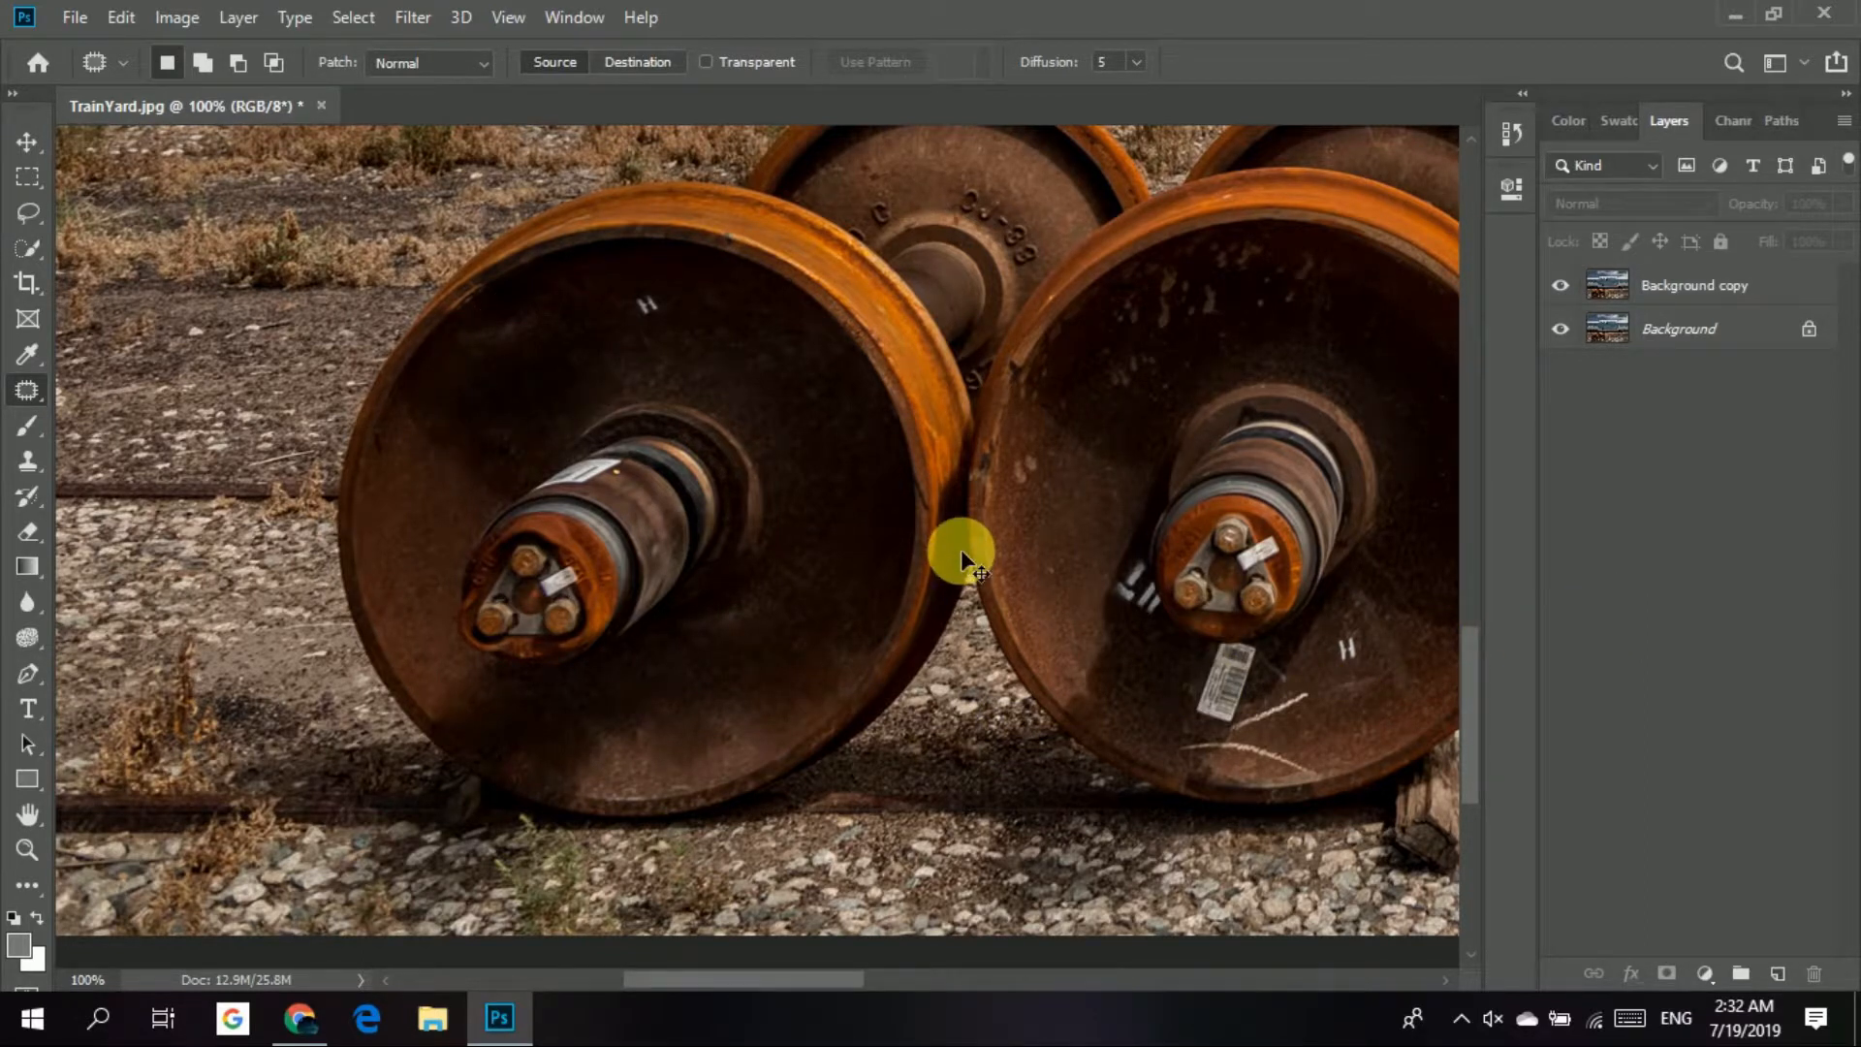
On the Background copy layer, patch the small white H mark near the left wheel's upper rim, and deselect.
click(1745, 296)
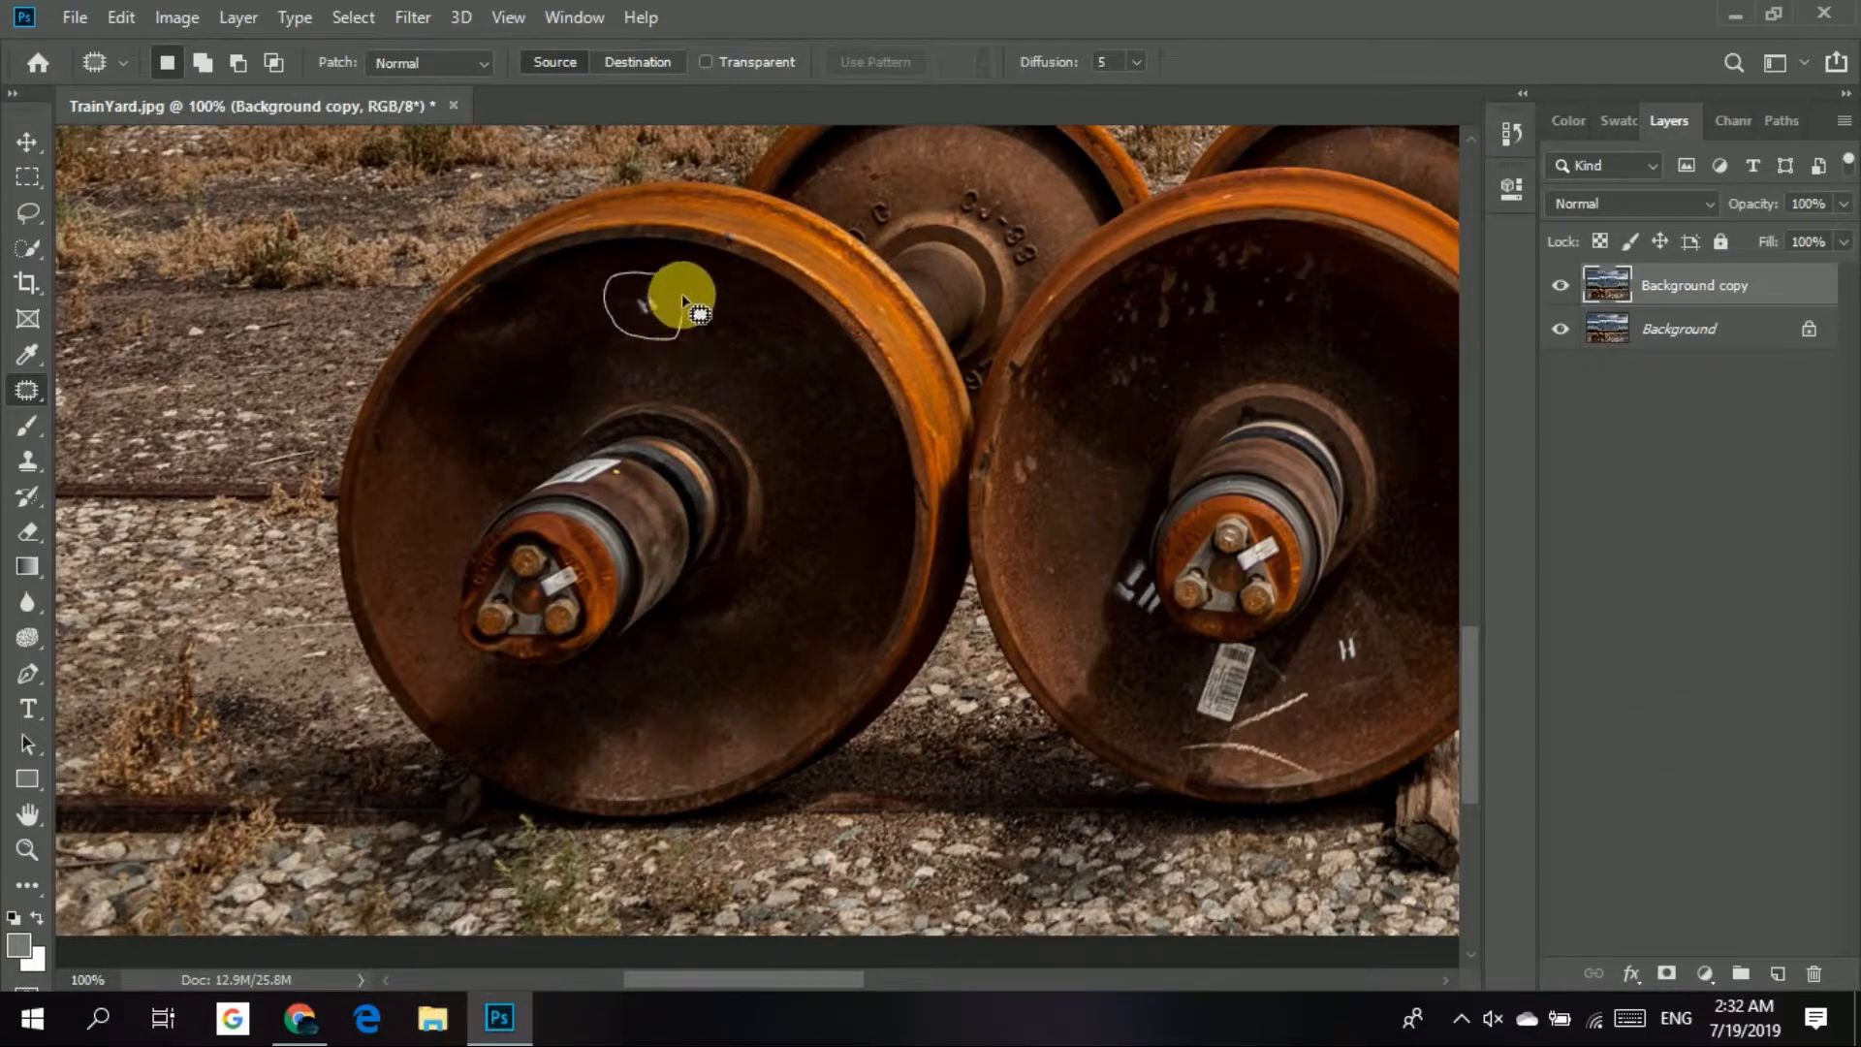
mouse_move(650, 284)
mouse_down()
mouse_move(492, 362)
mouse_move(539, 357)
mouse_up()
key(ctrl+d)
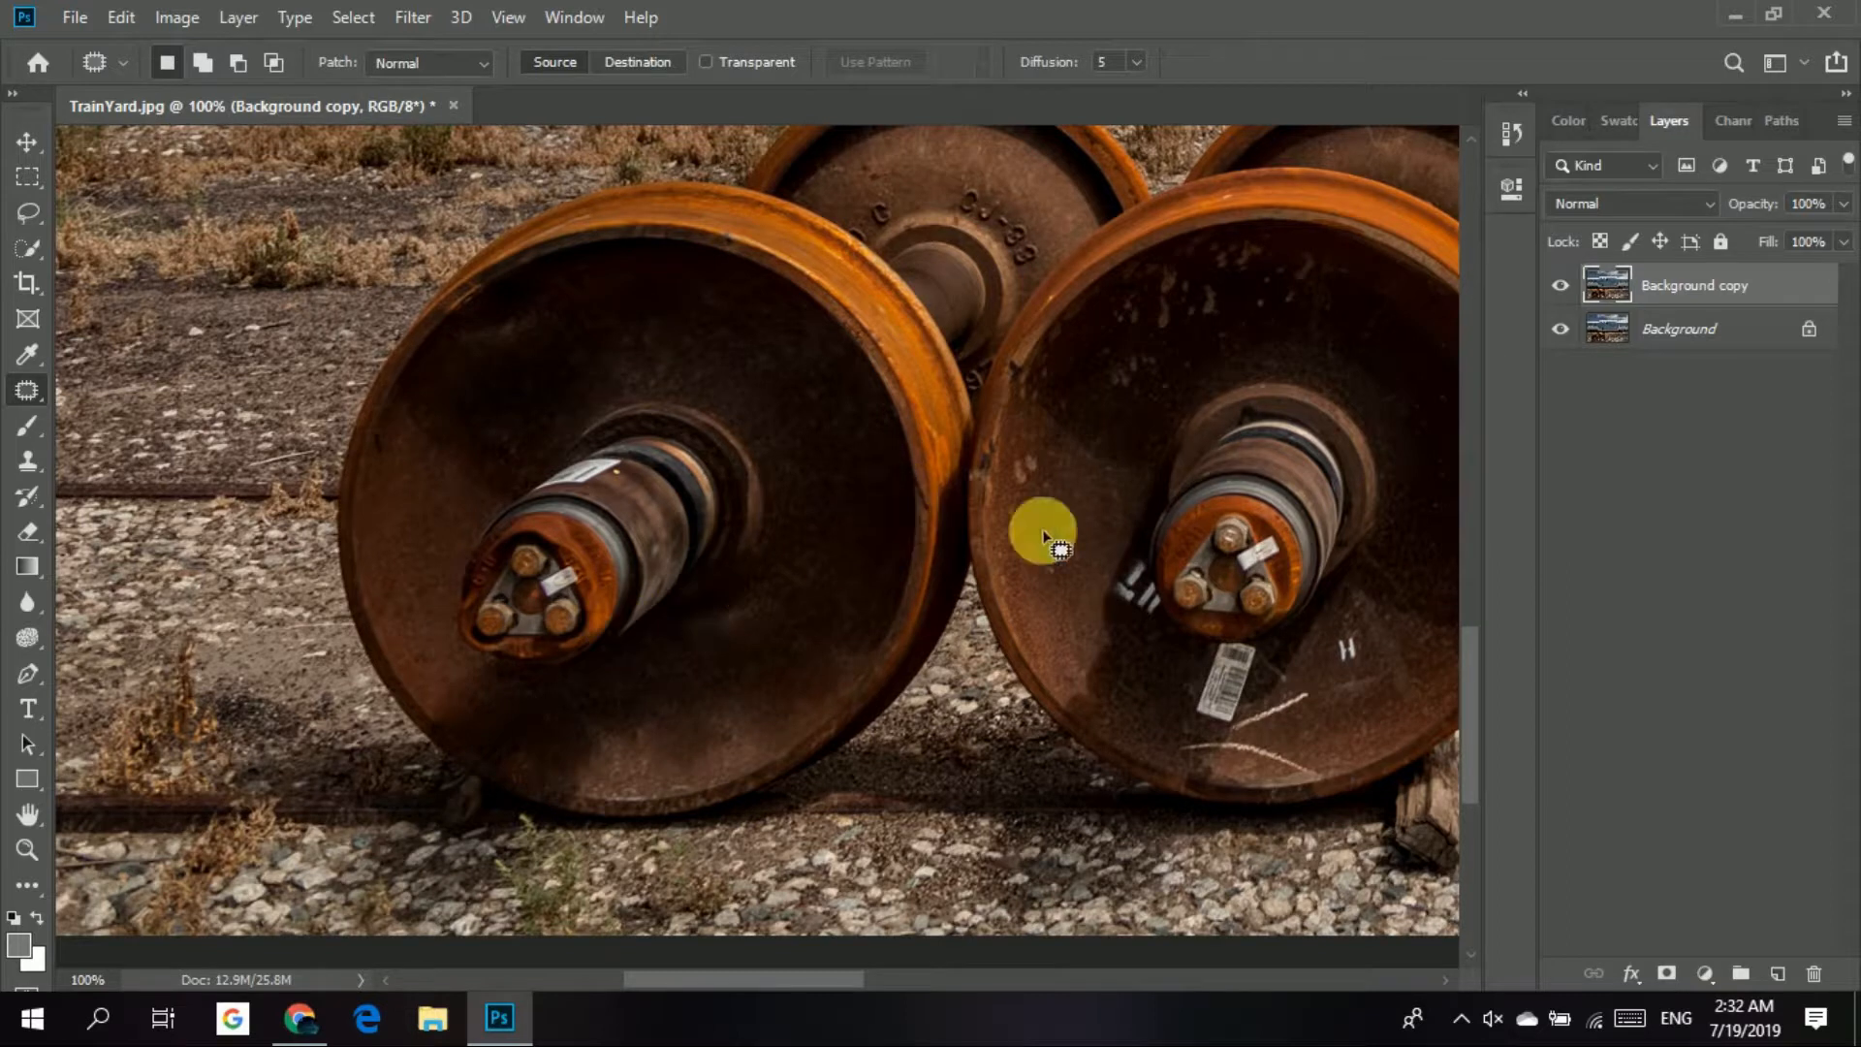
Remove the white lettering beside the right wheel's hub with the Spot Healing Brush, and undo the stroke over the barcode label.
drag(1122, 540, 633, 643)
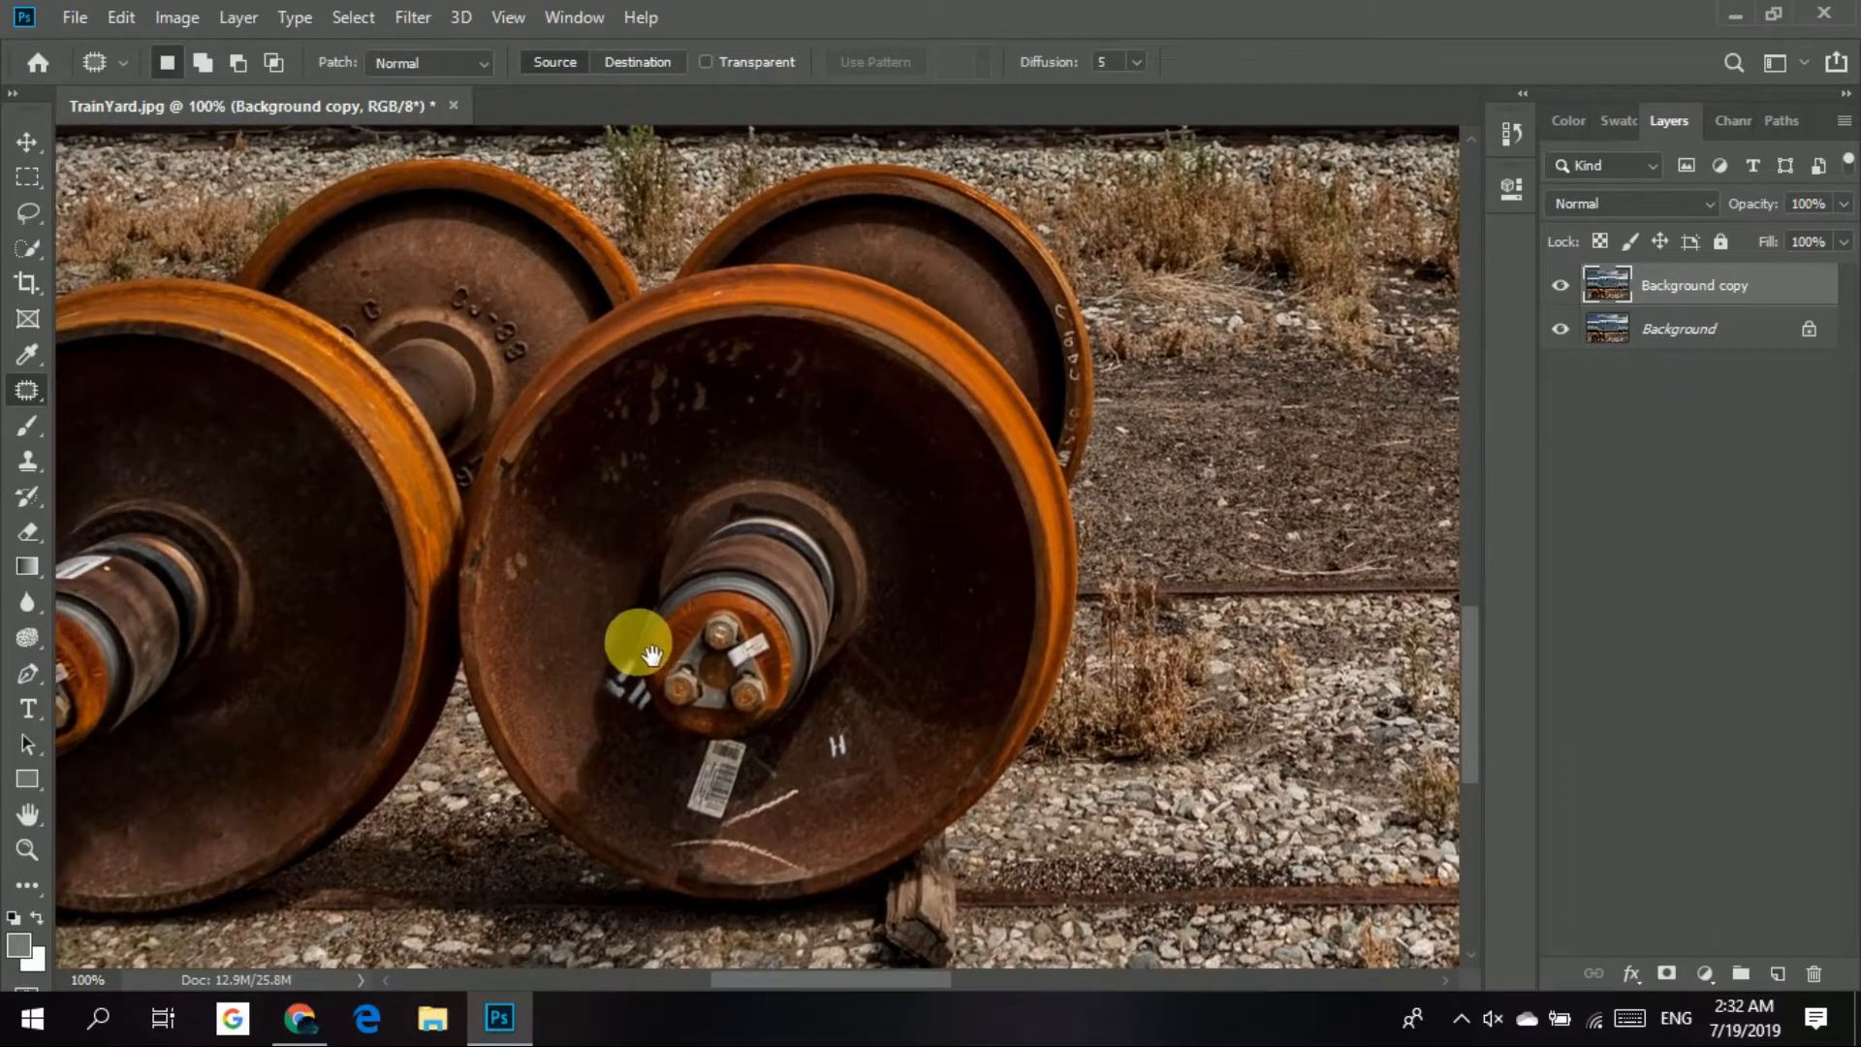
click(30, 392)
click(200, 387)
mouse_move(628, 702)
mouse_down()
mouse_move(642, 807)
mouse_move(649, 785)
mouse_move(718, 827)
mouse_move(833, 839)
mouse_move(727, 838)
mouse_up()
drag(765, 861, 817, 894)
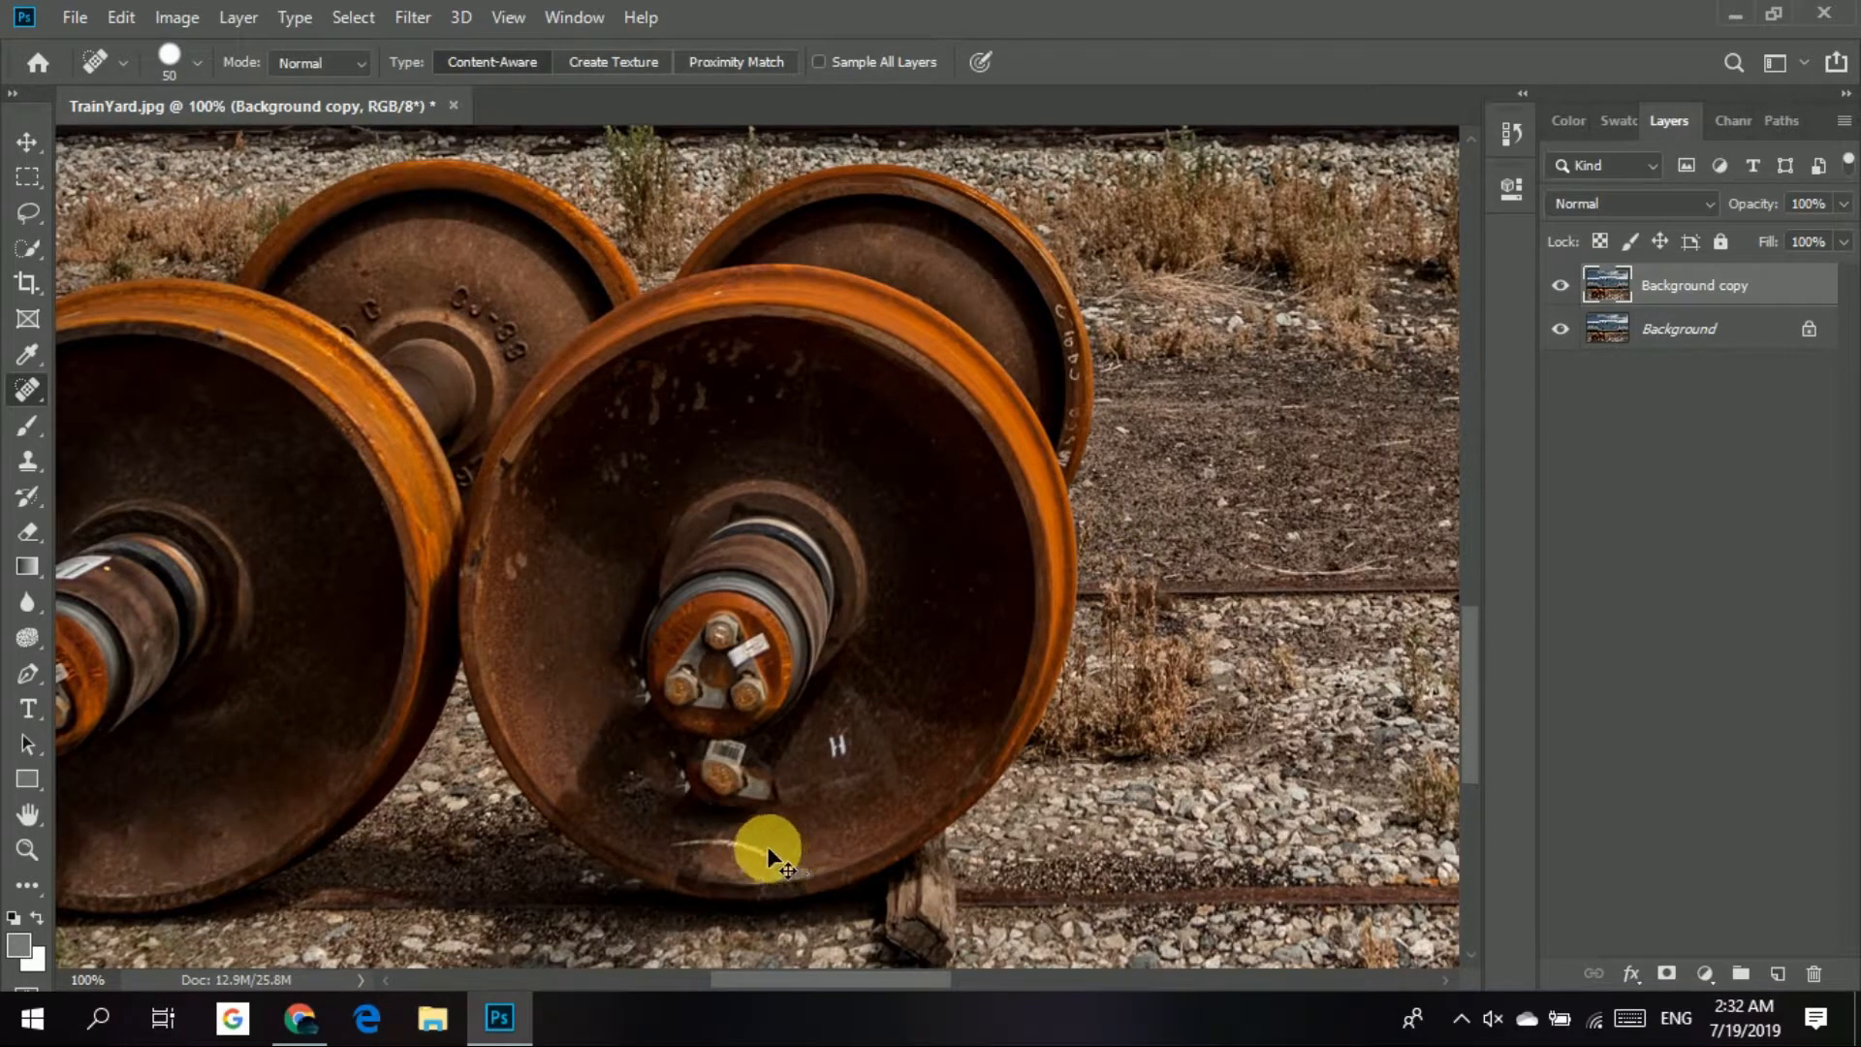
key(ctrl+z)
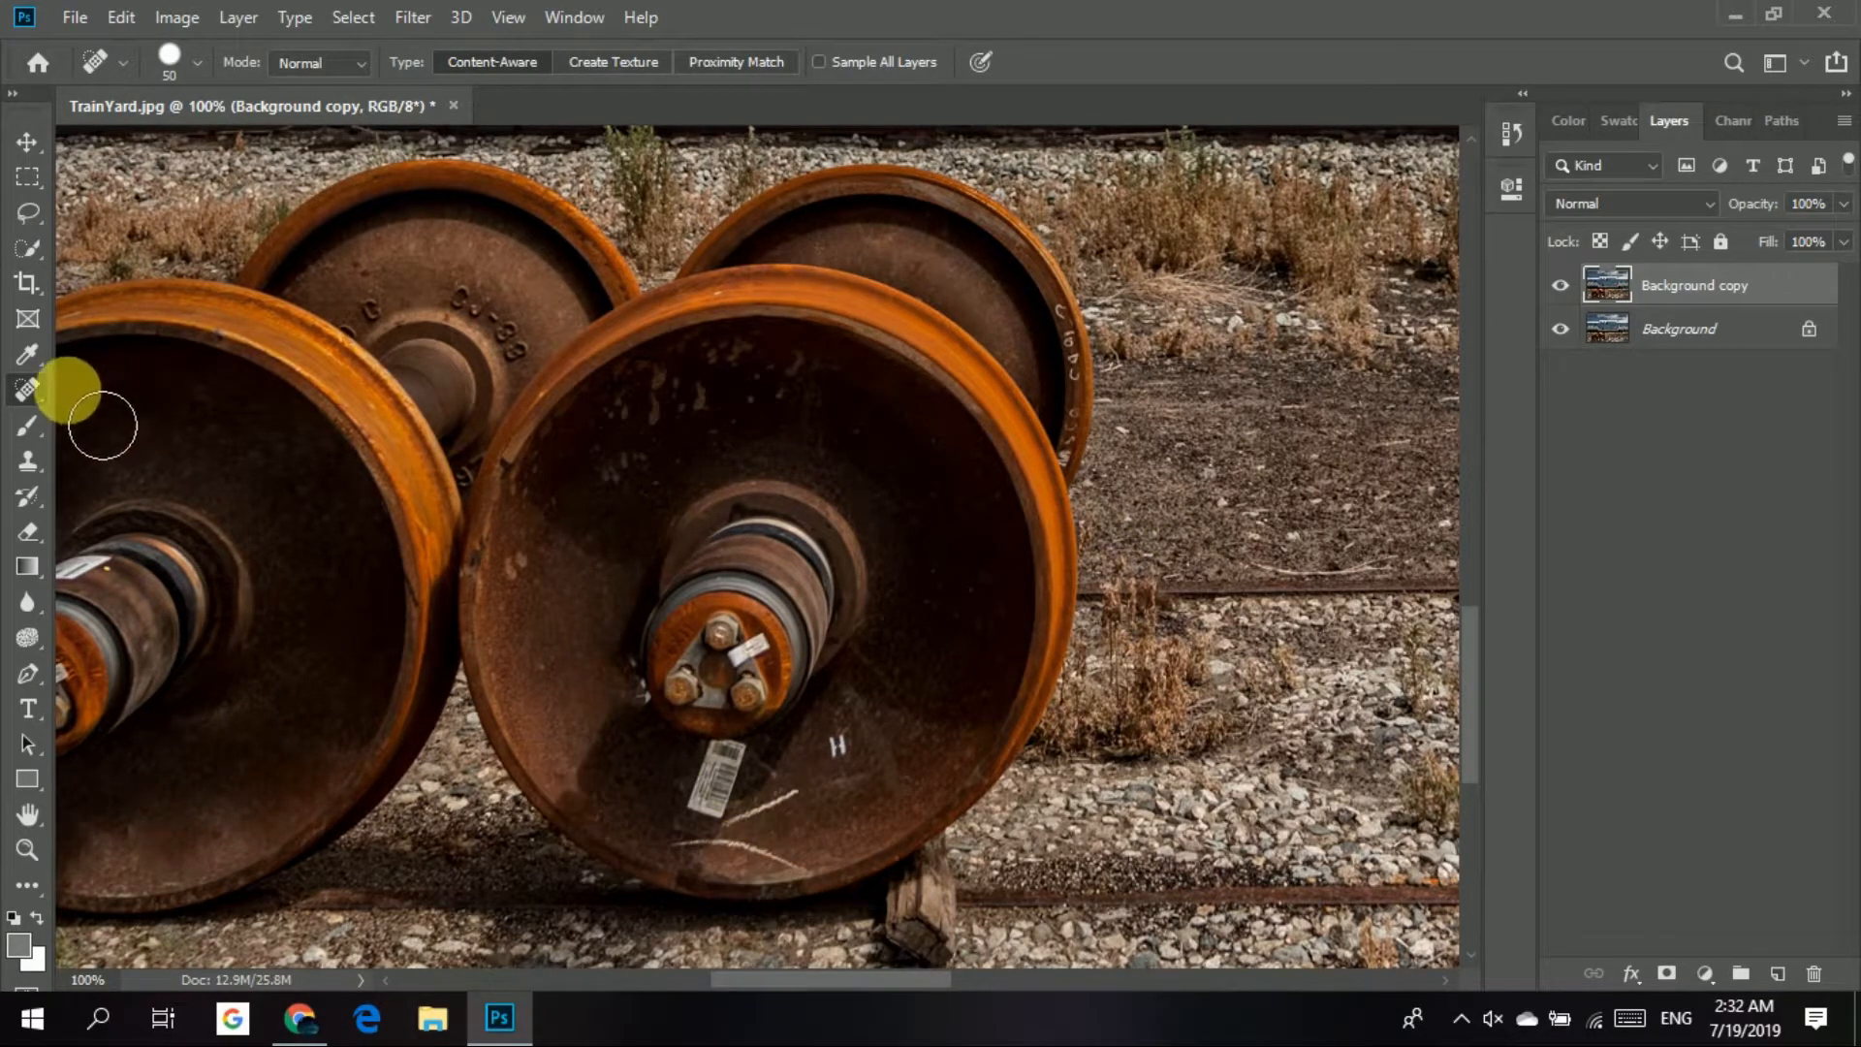
Outline the barcode label below the right wheel's hub with the Patch tool, replace it with clean rust texture, and deselect.
mouse_move(44, 395)
mouse_down()
mouse_move(106, 398)
mouse_move(124, 484)
mouse_move(148, 437)
mouse_up()
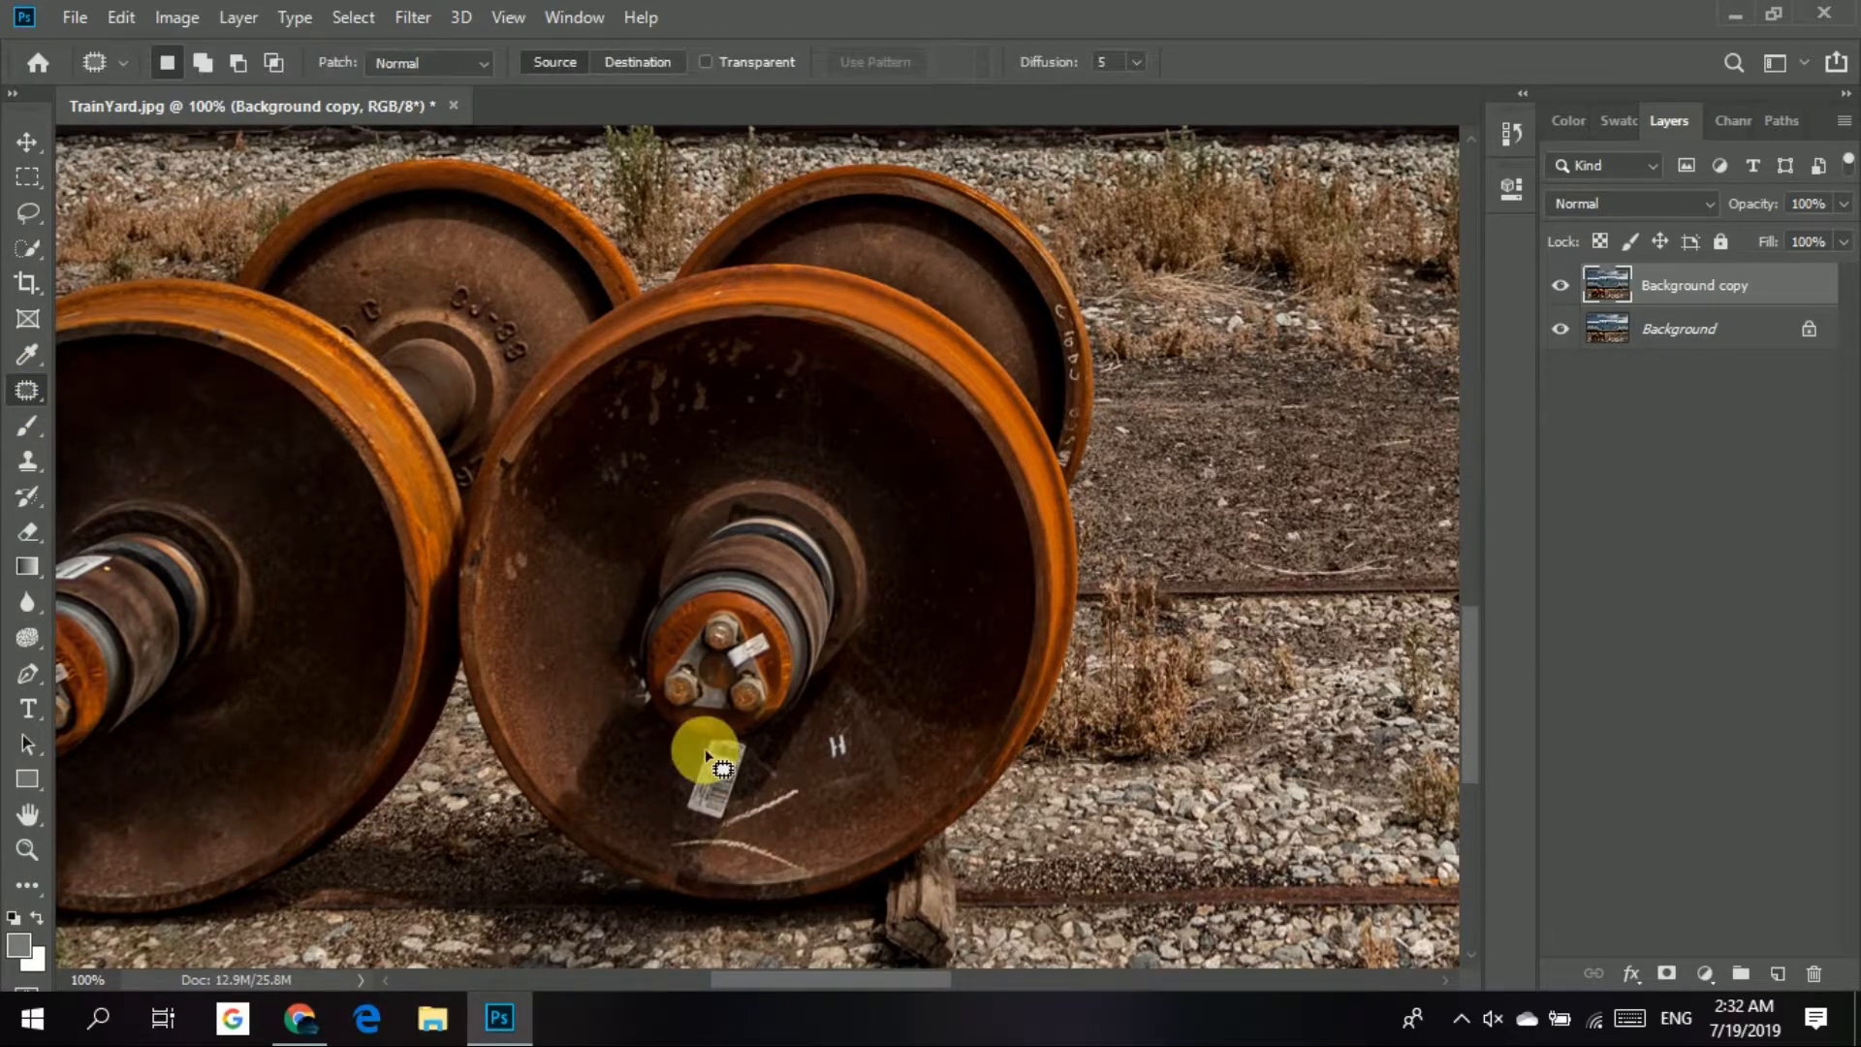
drag(707, 743, 680, 796)
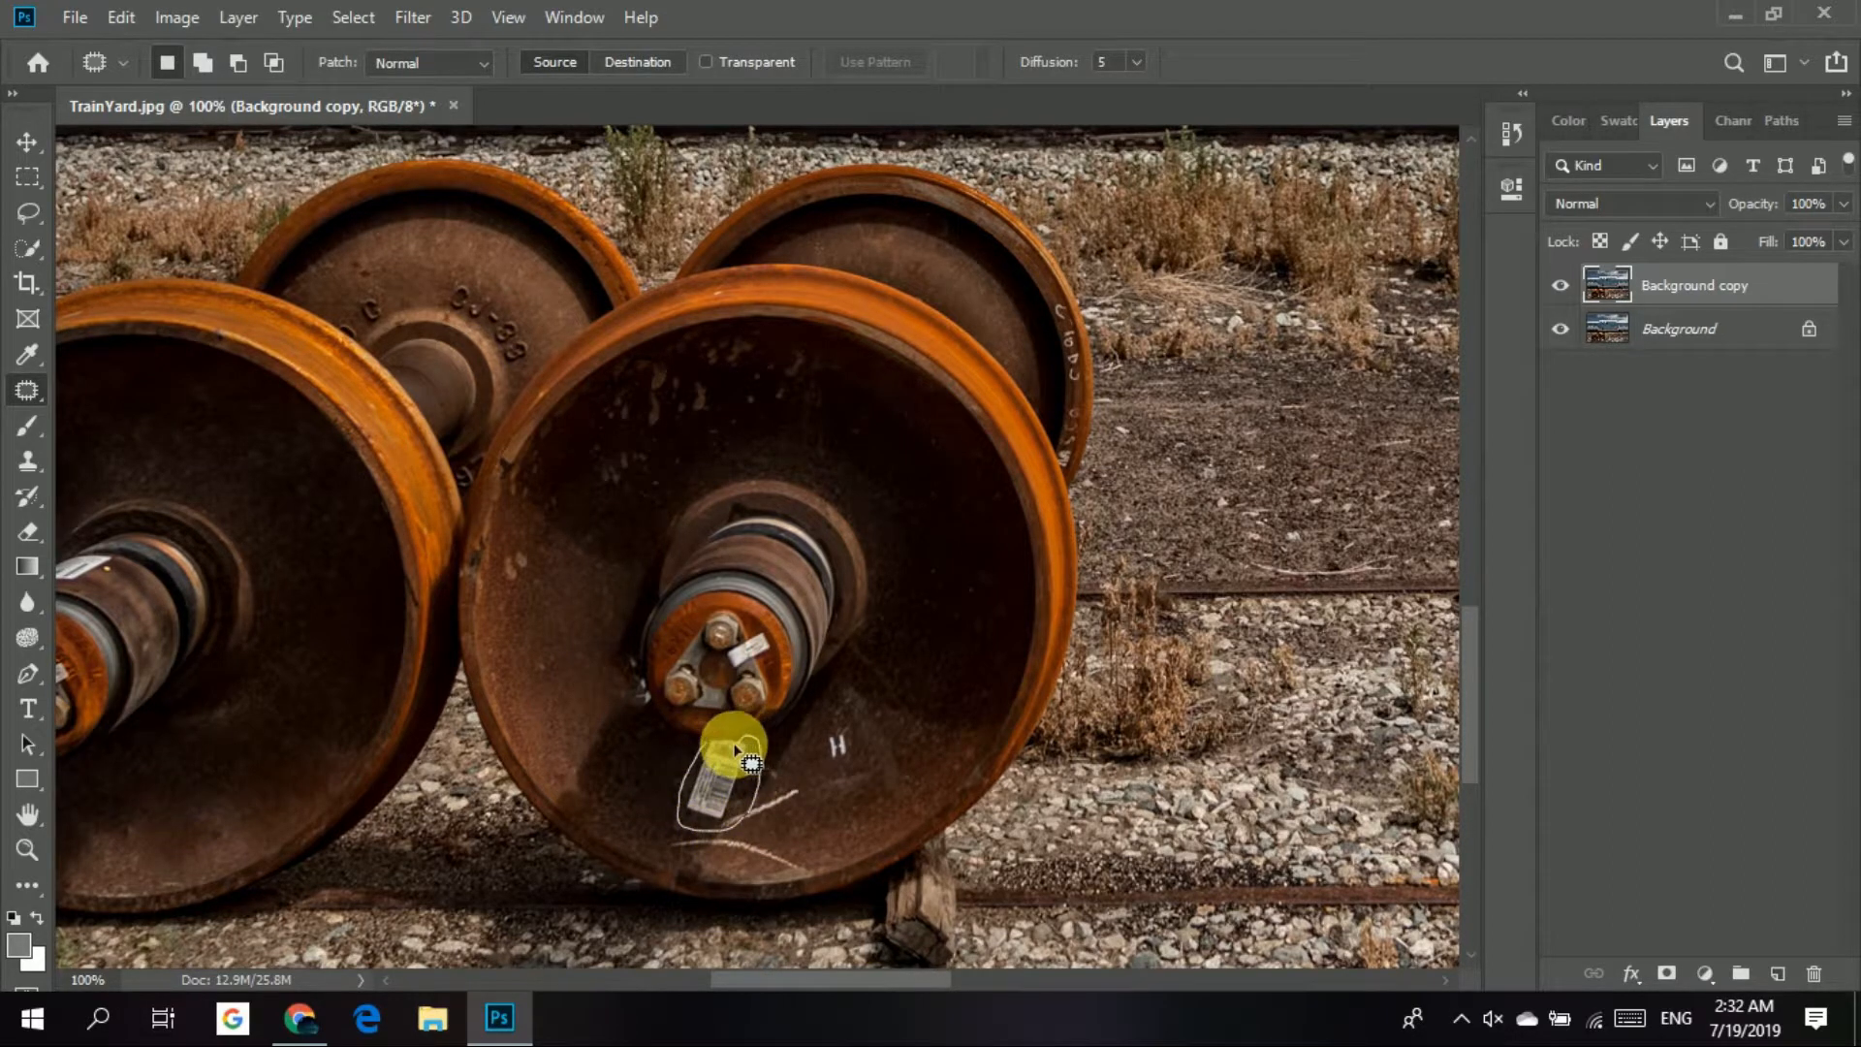
mouse_move(714, 746)
mouse_down()
mouse_move(909, 659)
mouse_move(930, 674)
mouse_up()
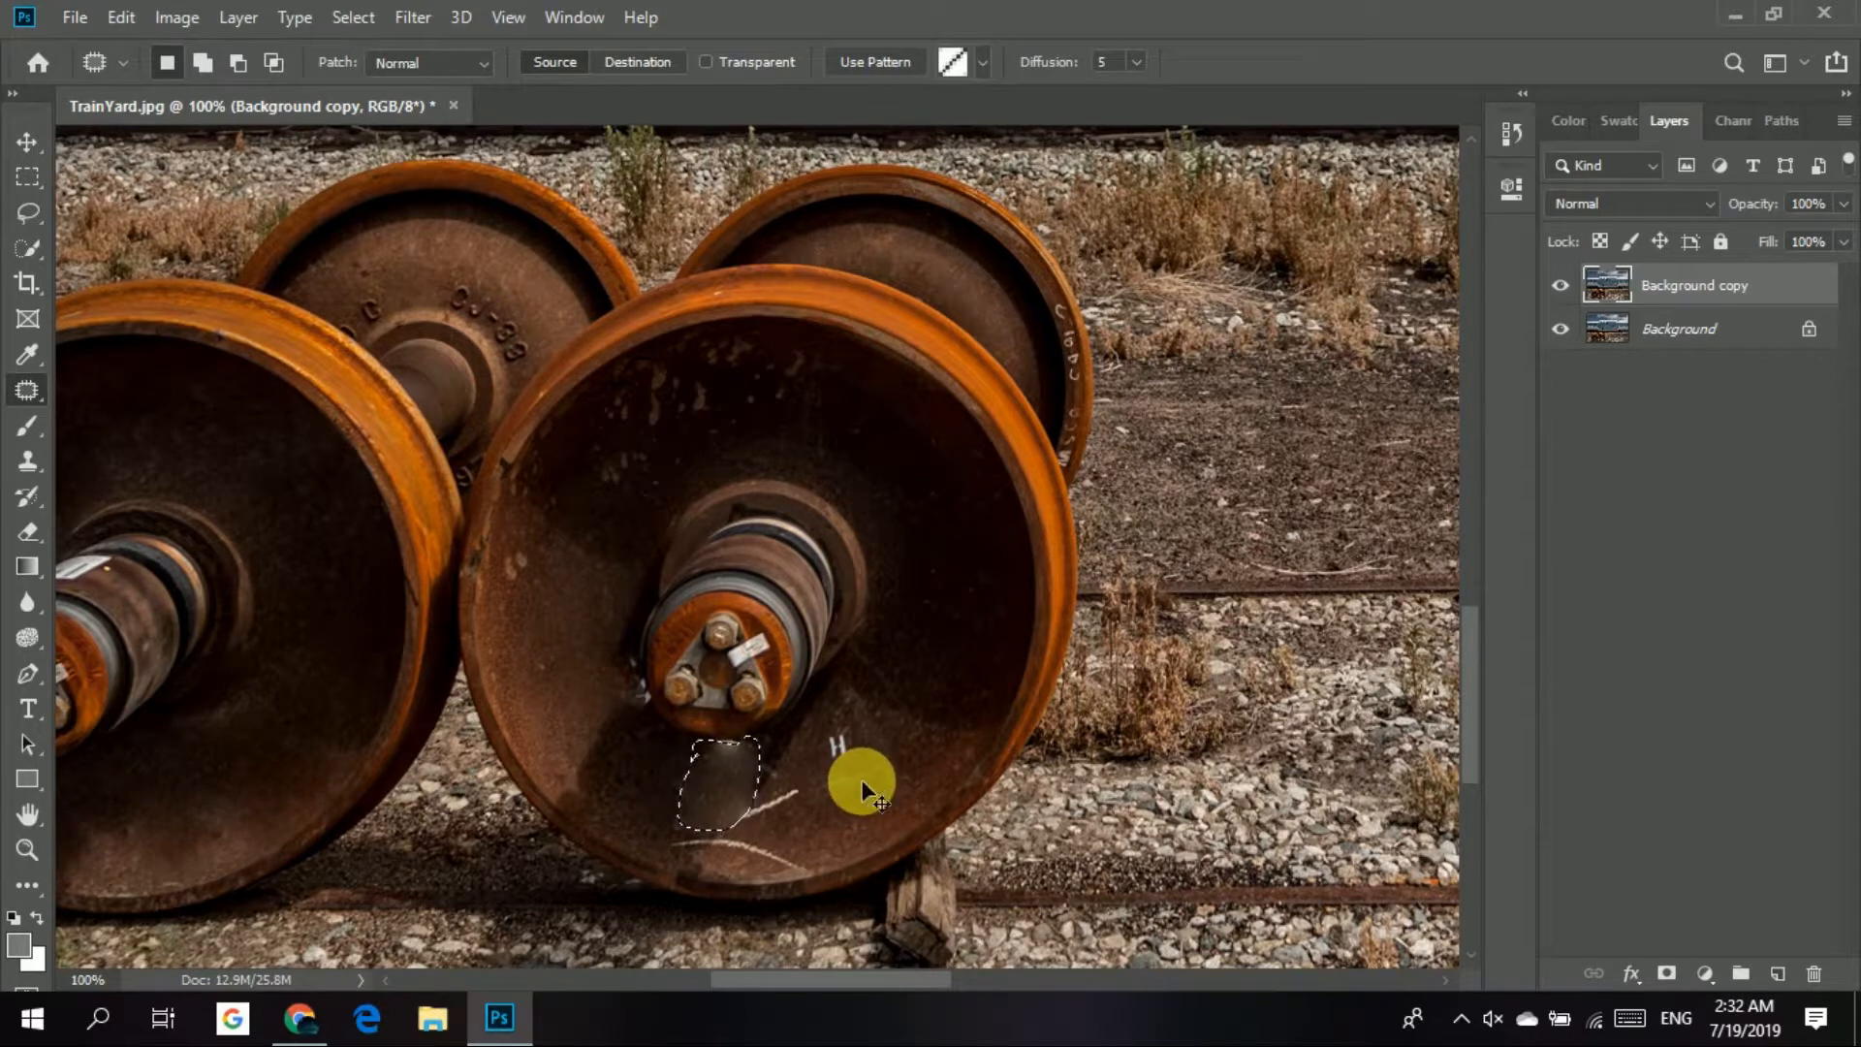
key(ctrl+d)
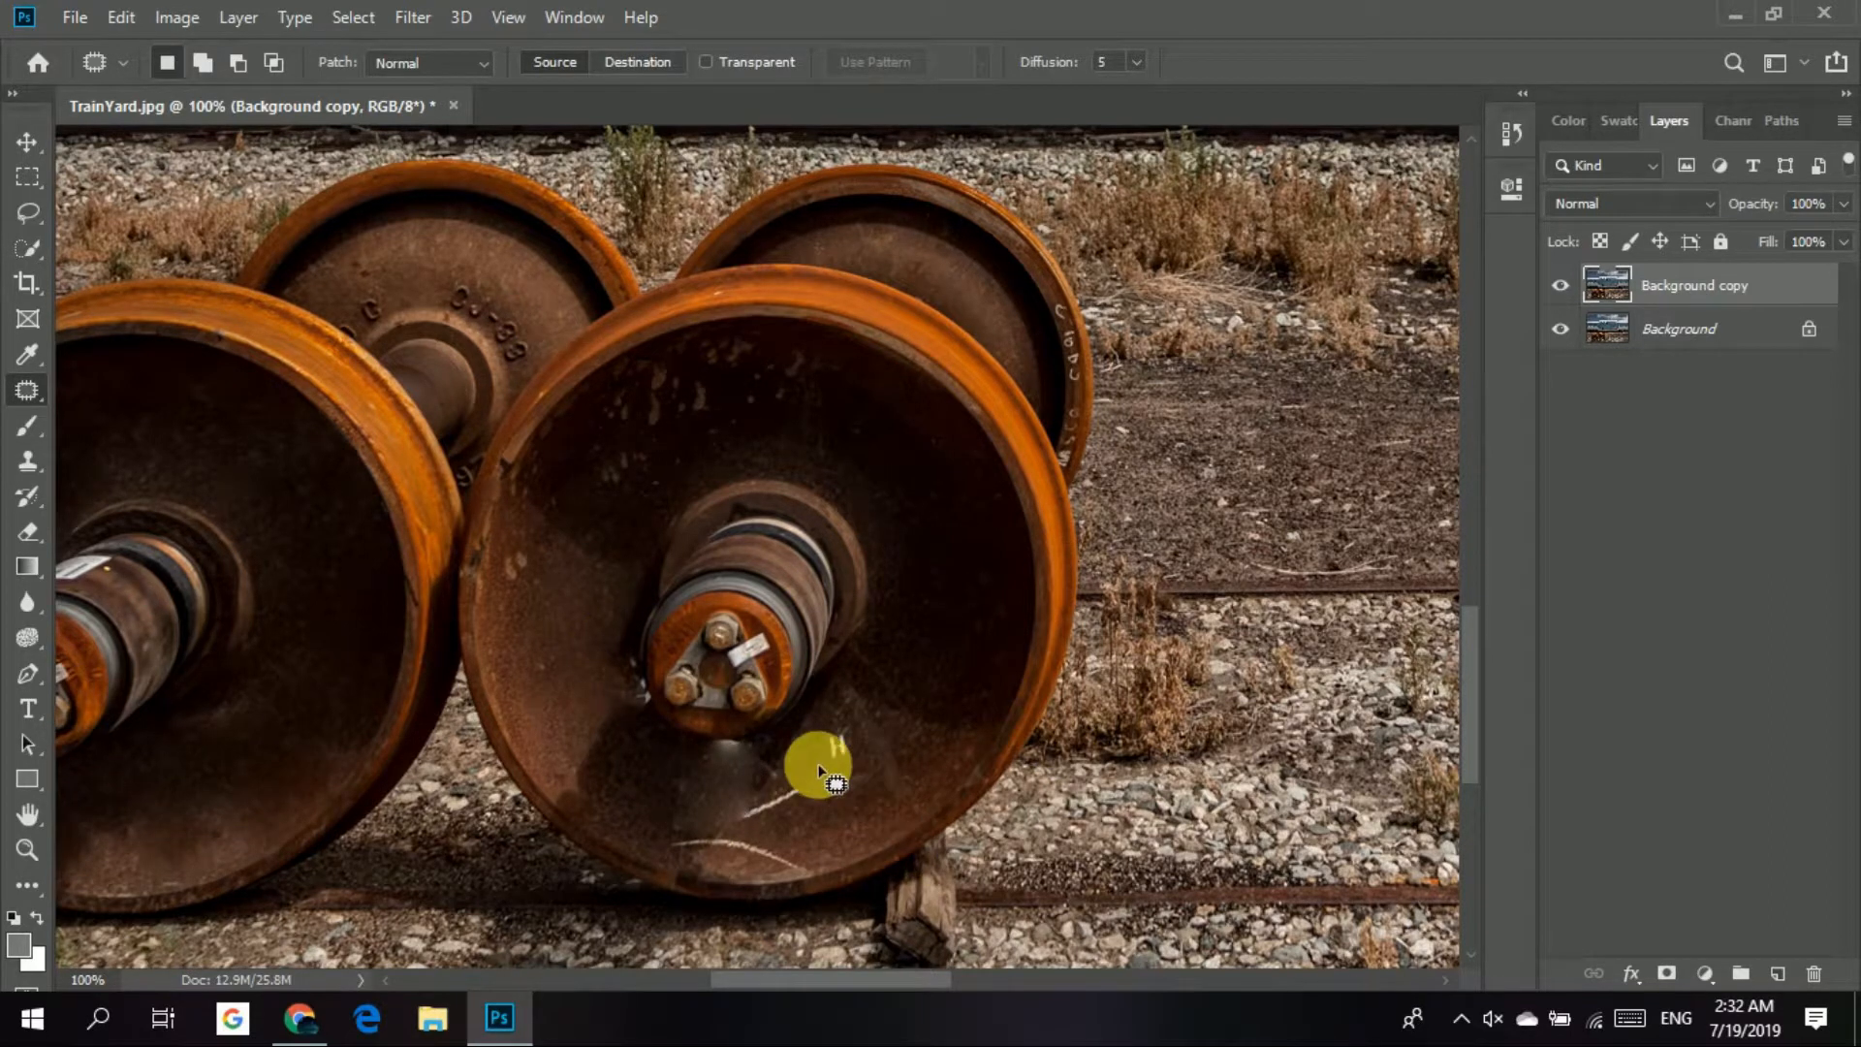
Paint out the white H mark and chalk lines on the right wheel's lower face with the Spot Healing Brush.
right_click(39, 395)
click(134, 392)
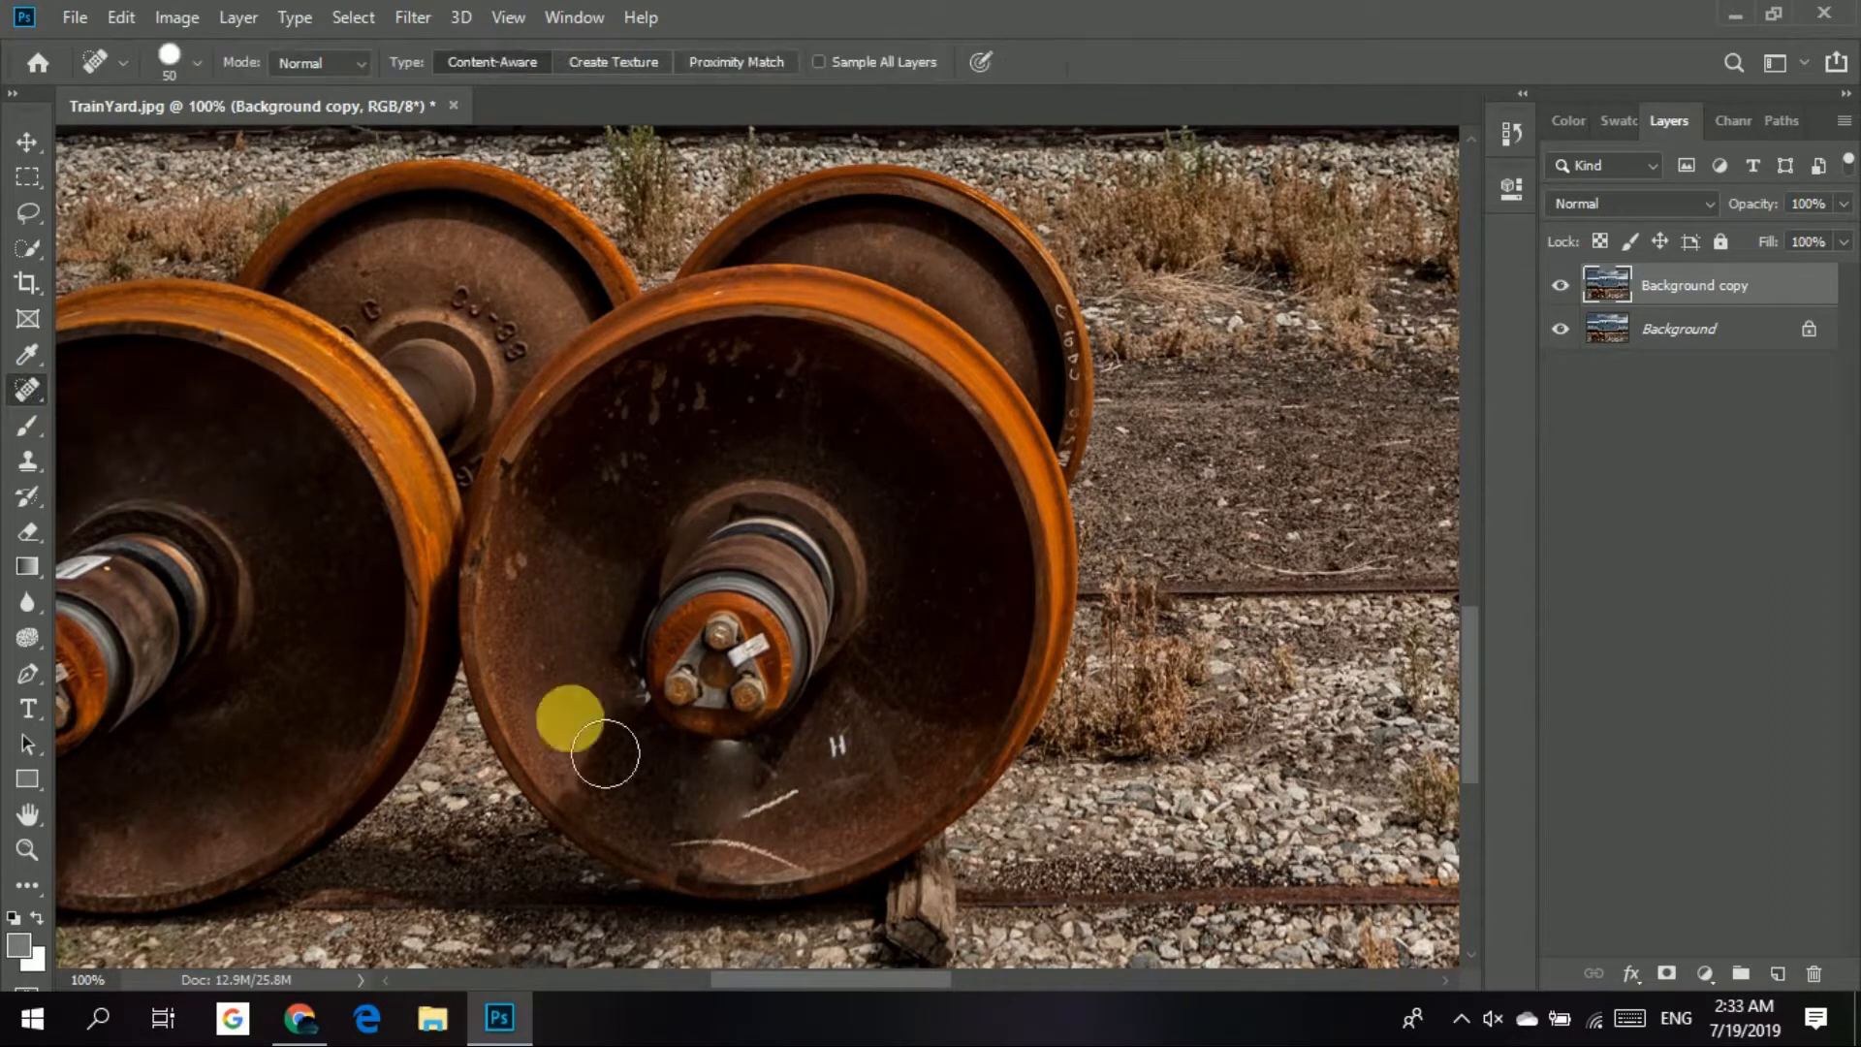
mouse_move(869, 714)
mouse_down()
mouse_move(746, 824)
mouse_move(677, 823)
mouse_move(782, 843)
mouse_move(833, 824)
mouse_up()
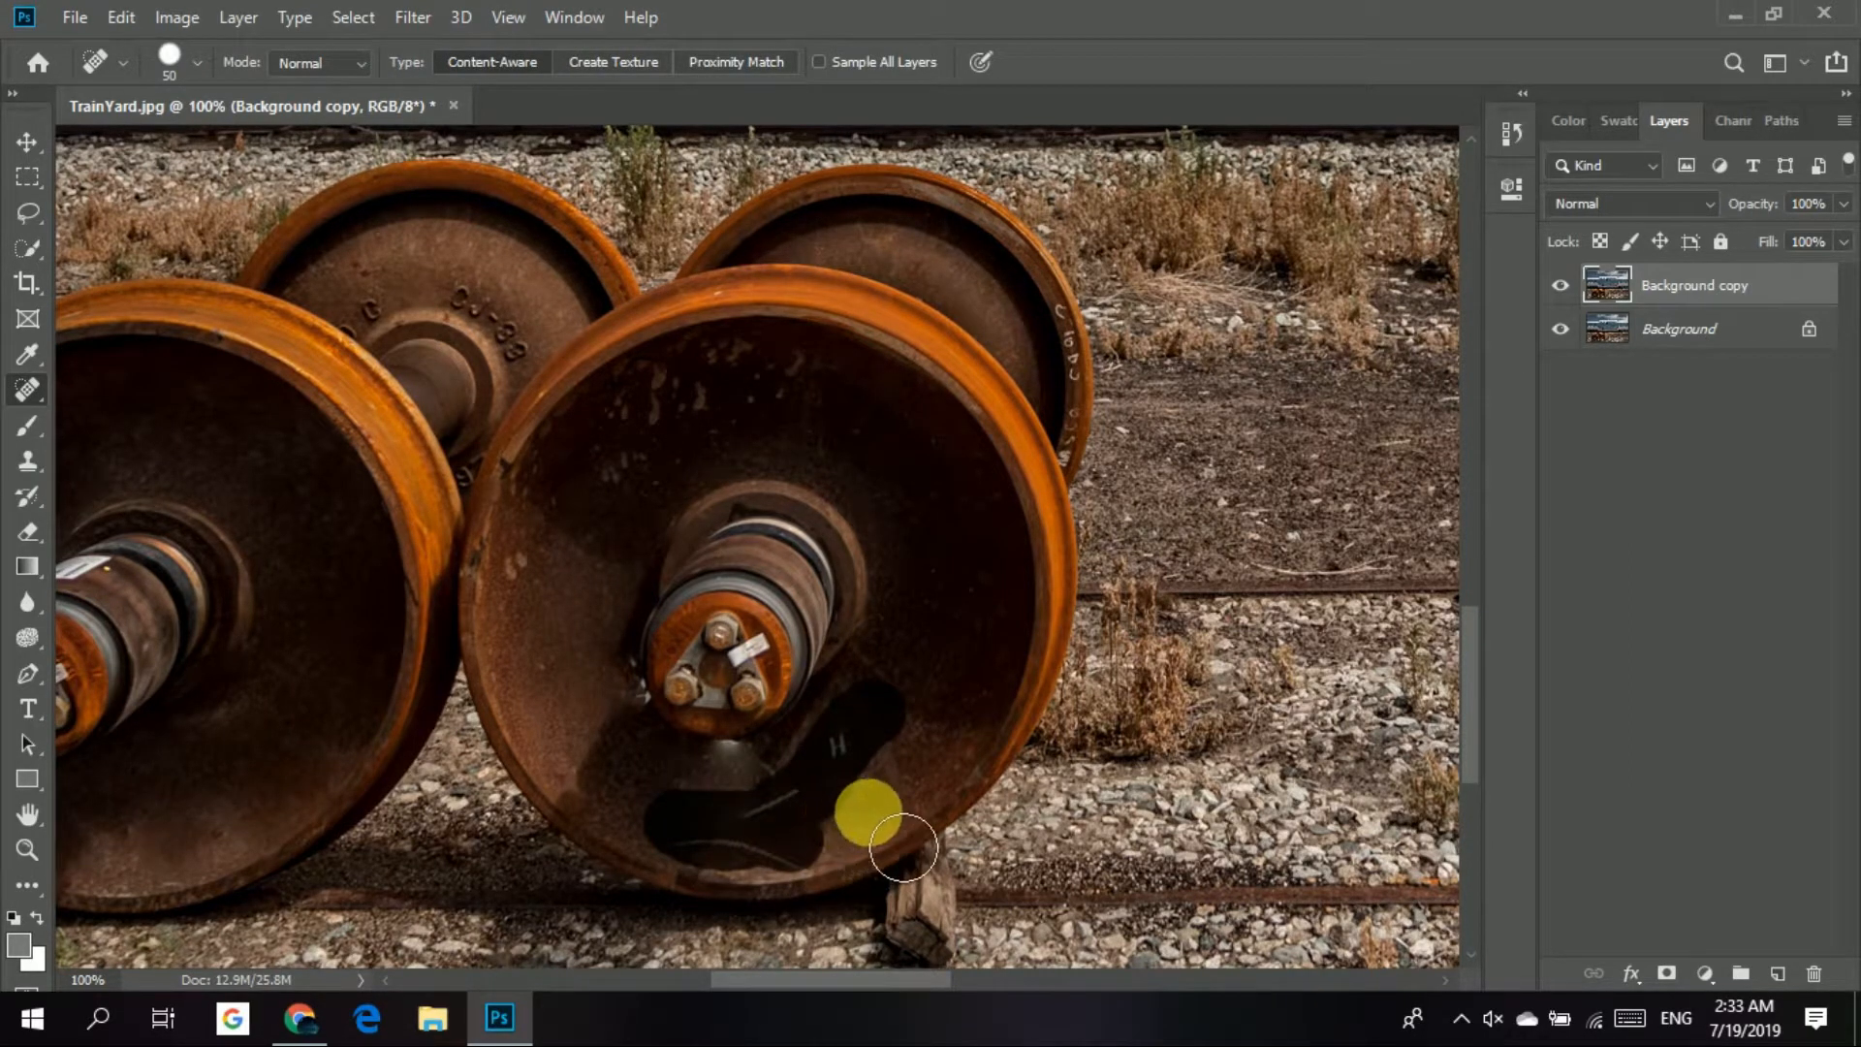
drag(713, 850, 715, 887)
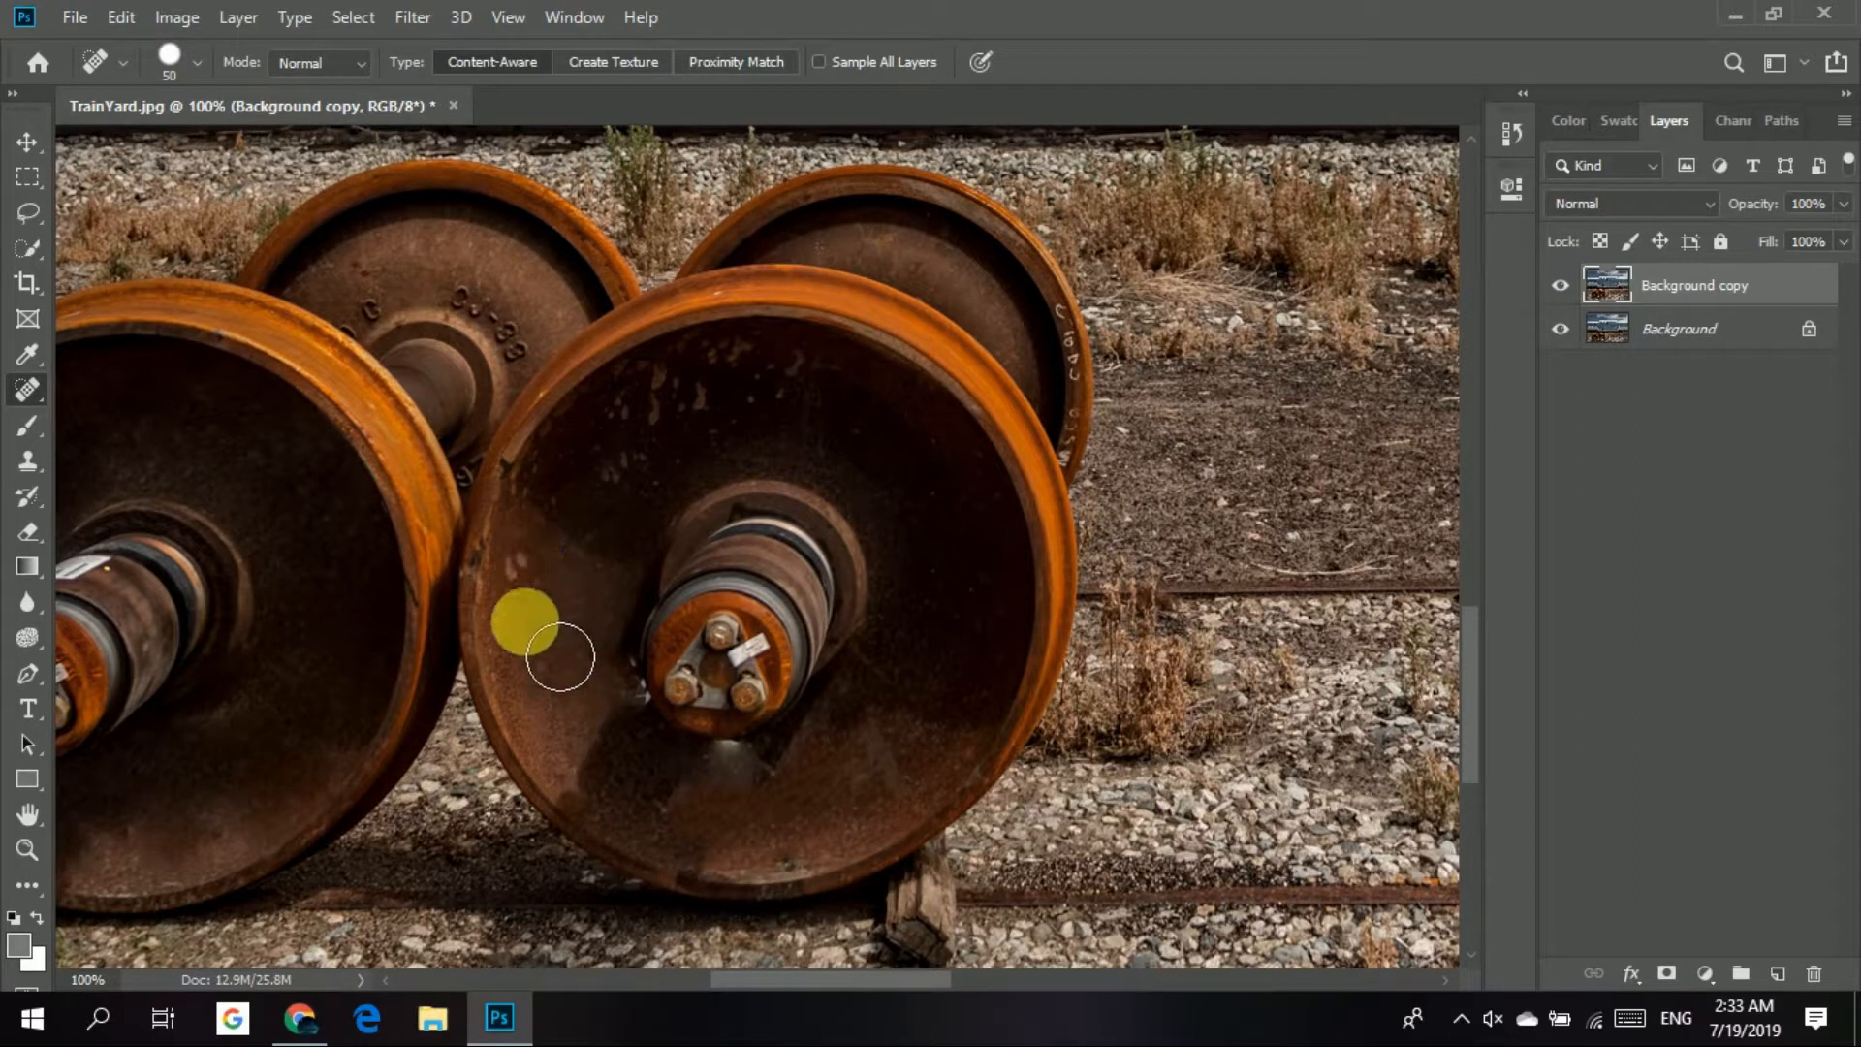
Paint out the scuffs and pale marks on the right wheel's left and upper face with the Spot Healing Brush.
drag(519, 596, 587, 567)
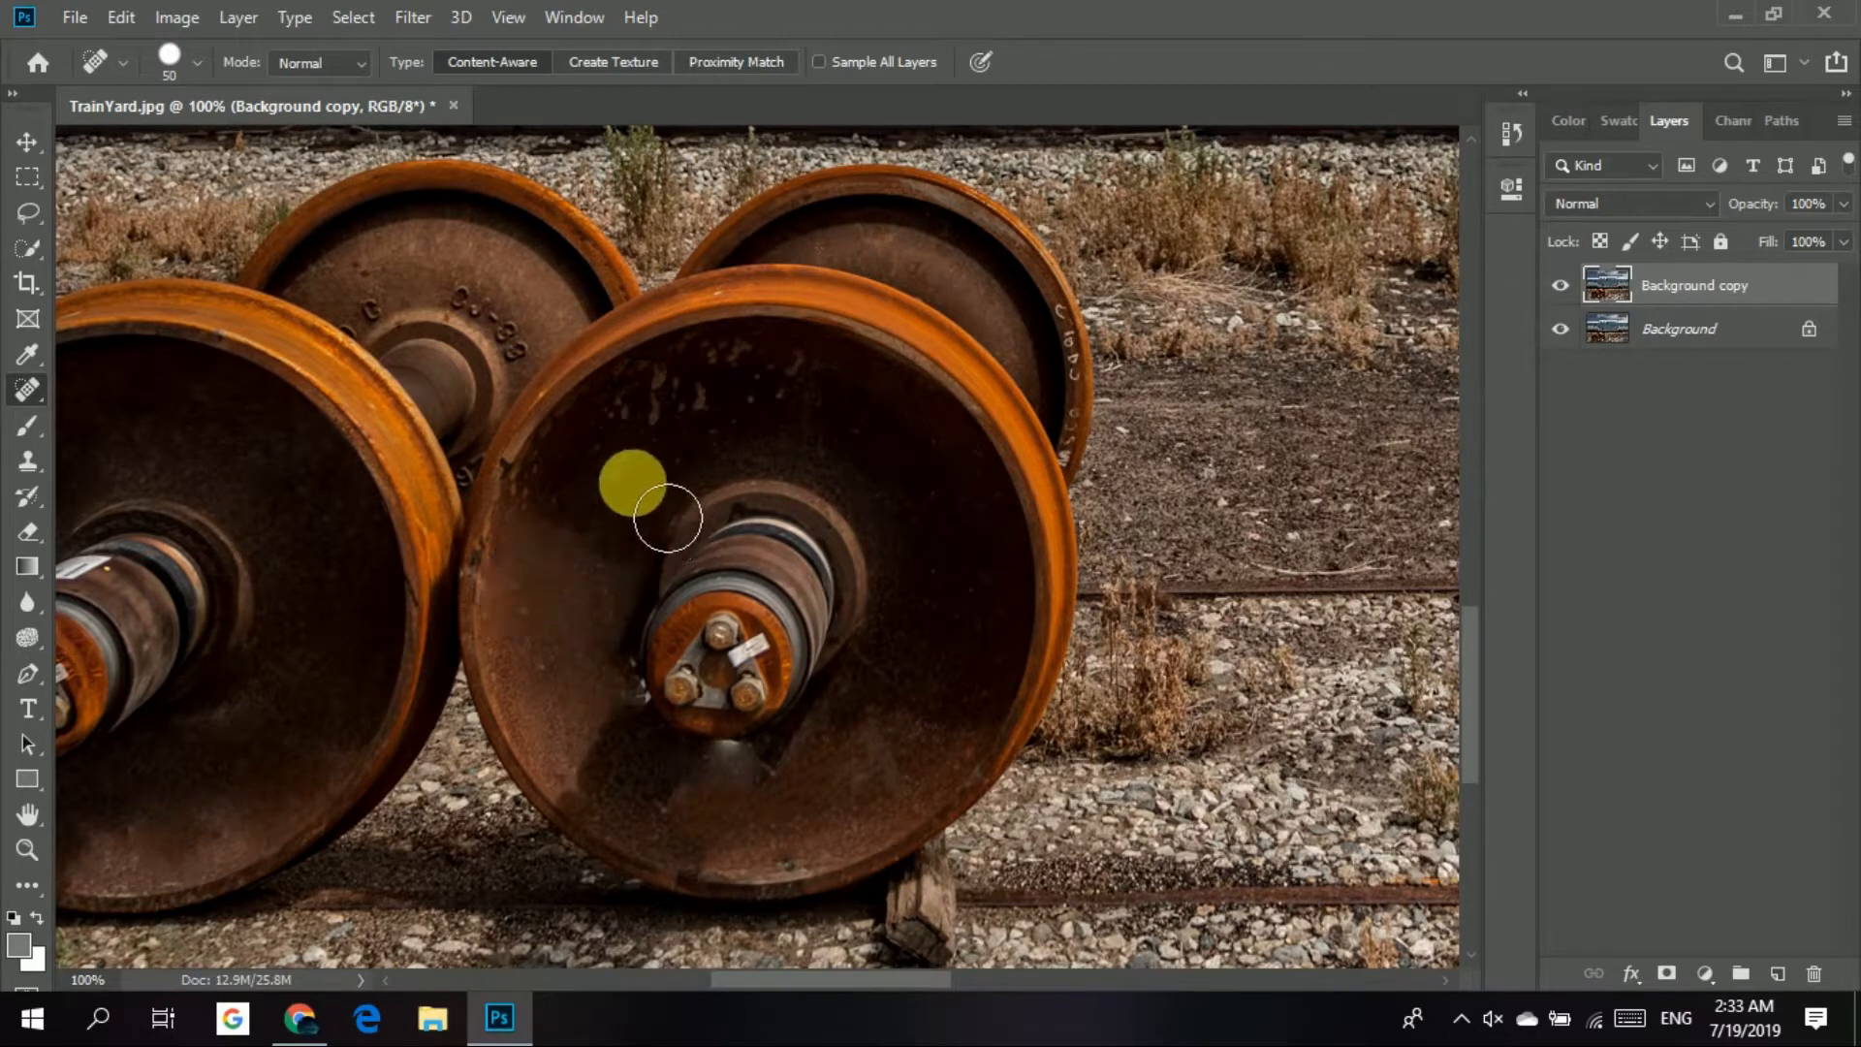
drag(627, 464, 792, 384)
mouse_move(625, 535)
mouse_down()
mouse_move(611, 520)
mouse_move(673, 432)
mouse_move(785, 399)
mouse_move(883, 430)
mouse_move(929, 525)
mouse_up()
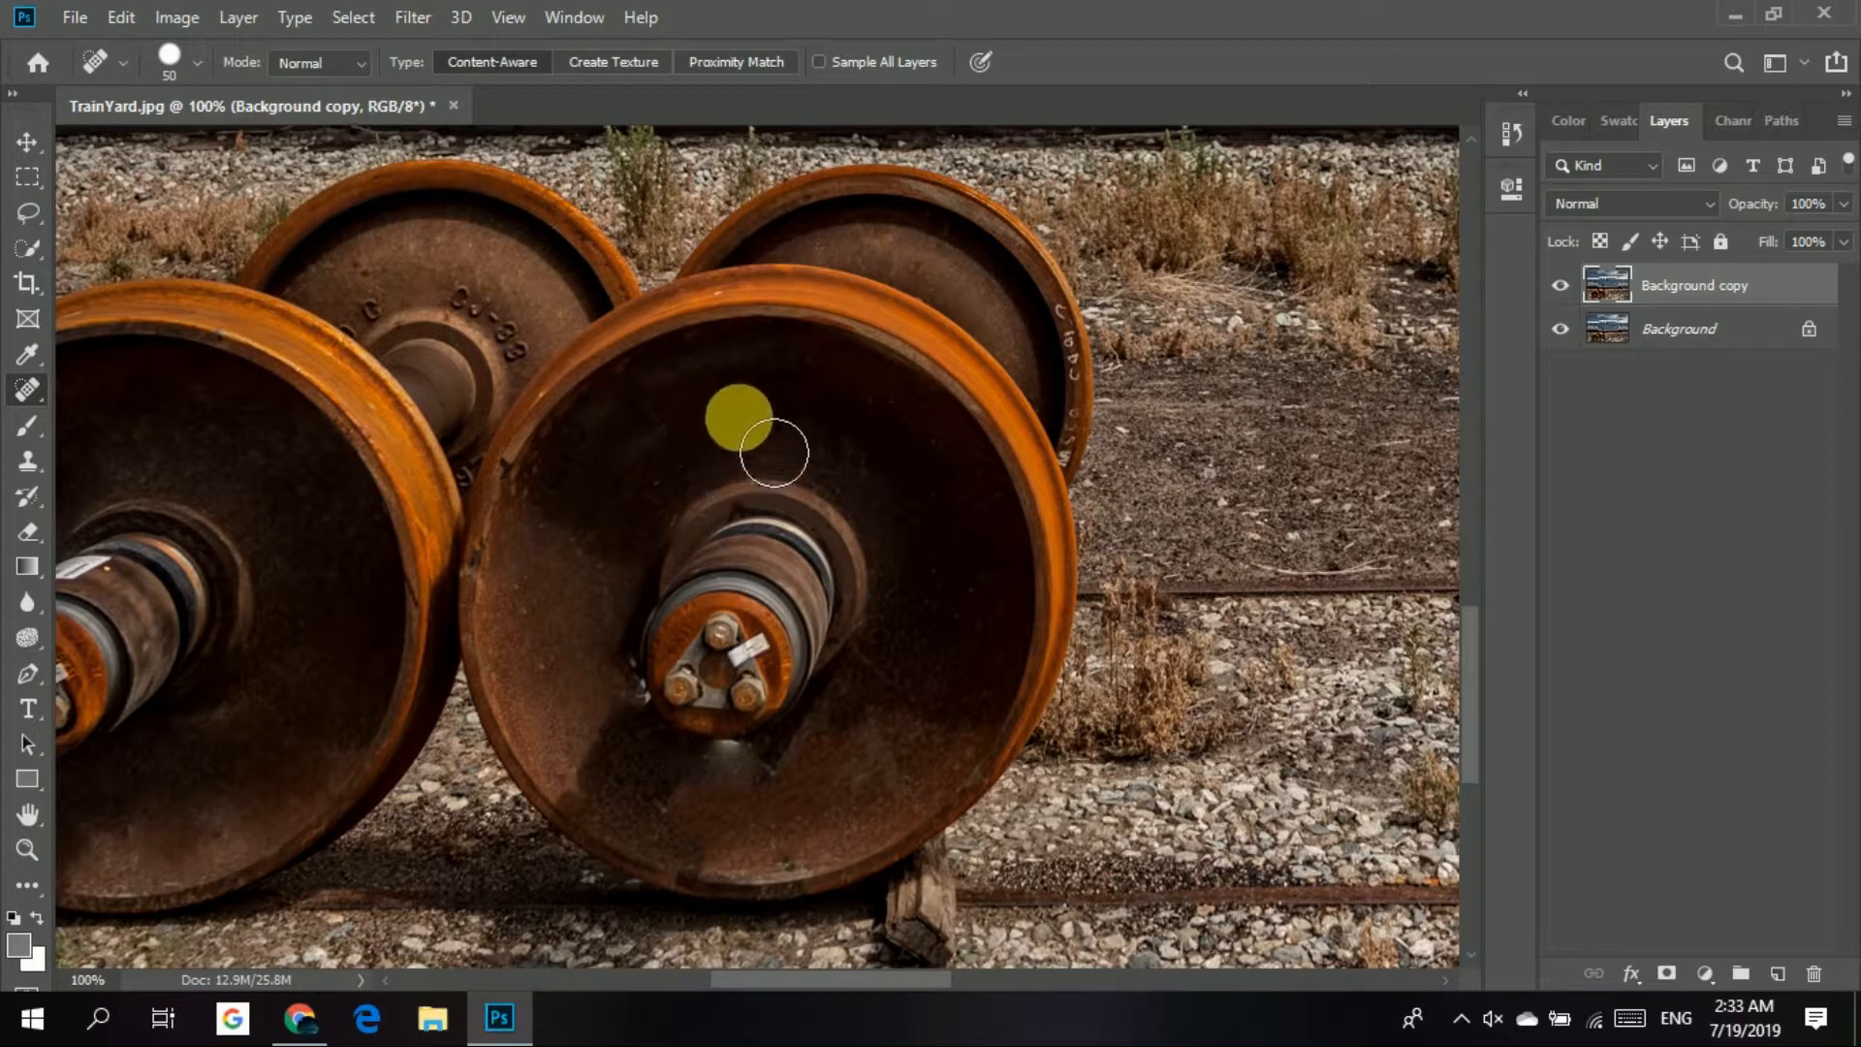
key(ctrl+0)
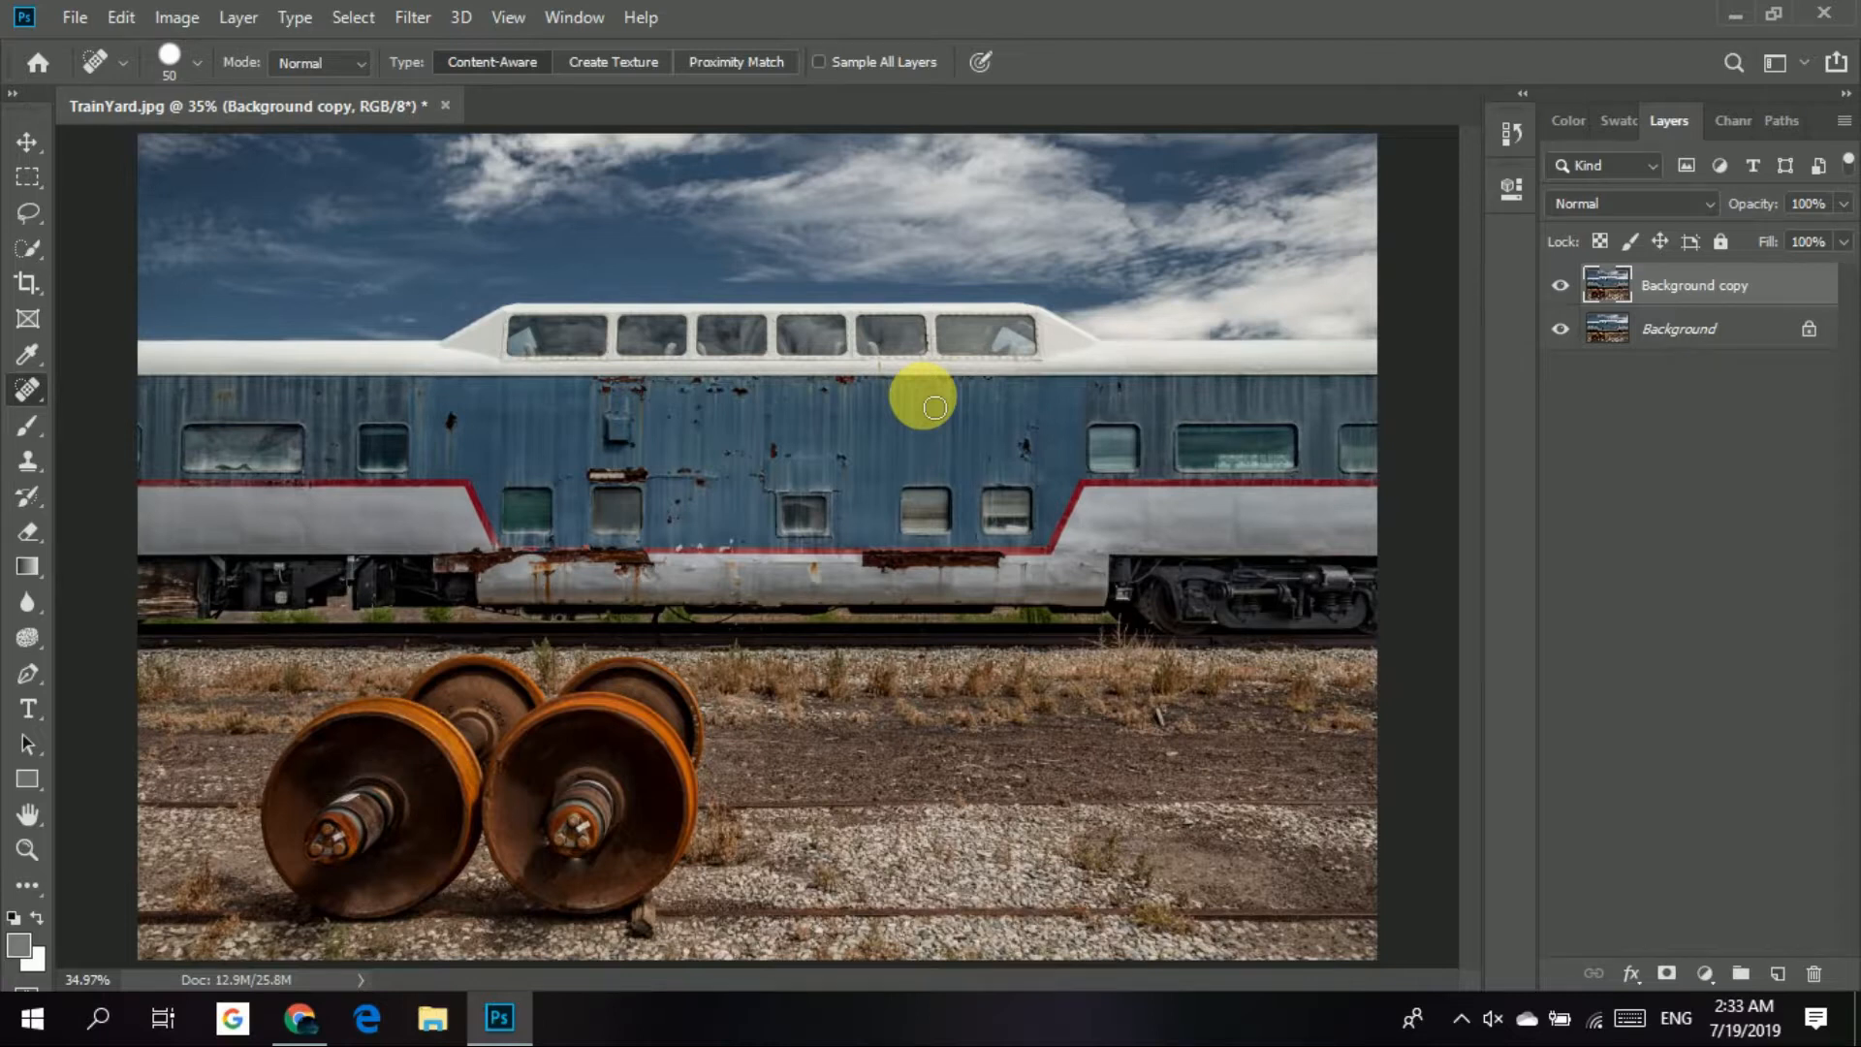
Try to cover the vent box on the blue train car using the Healing Brush with clean paint sampled beside it.
key(ctrl+plus)
key(ctrl+plus)
key(ctrl+plus)
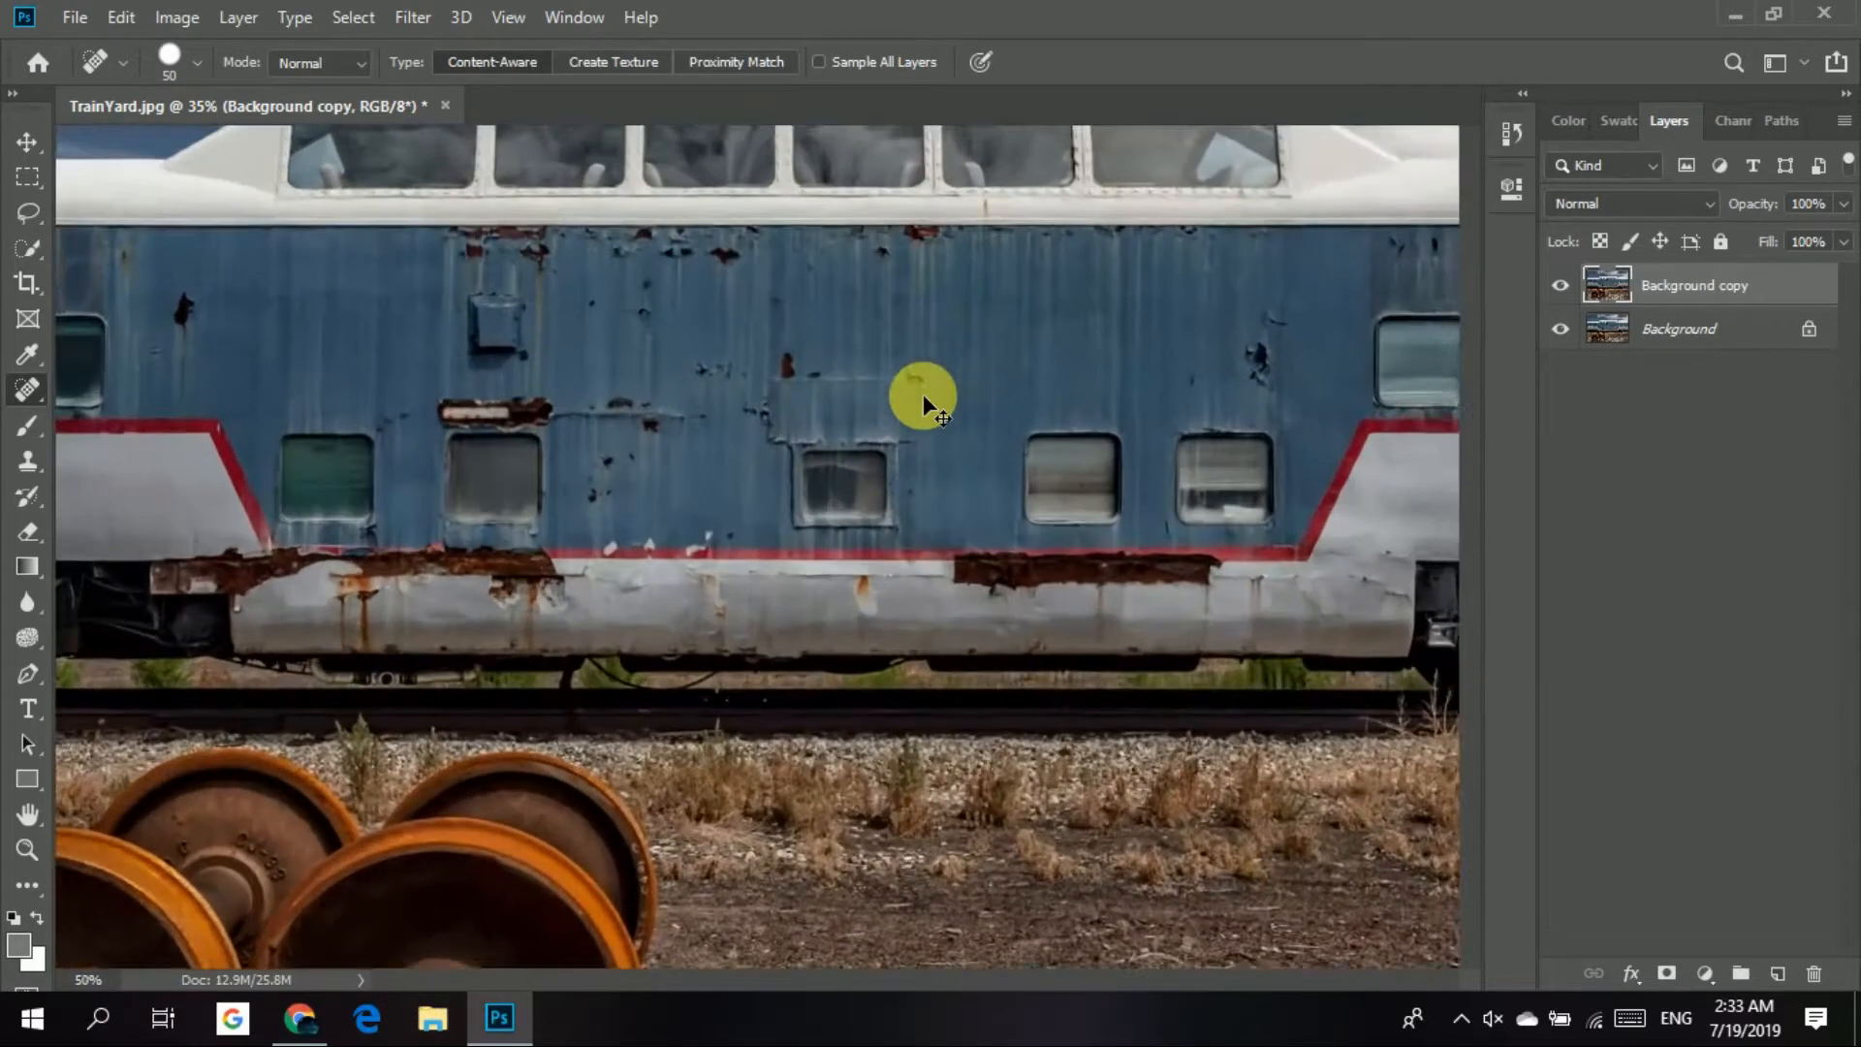
scroll(939, 590, up, 5)
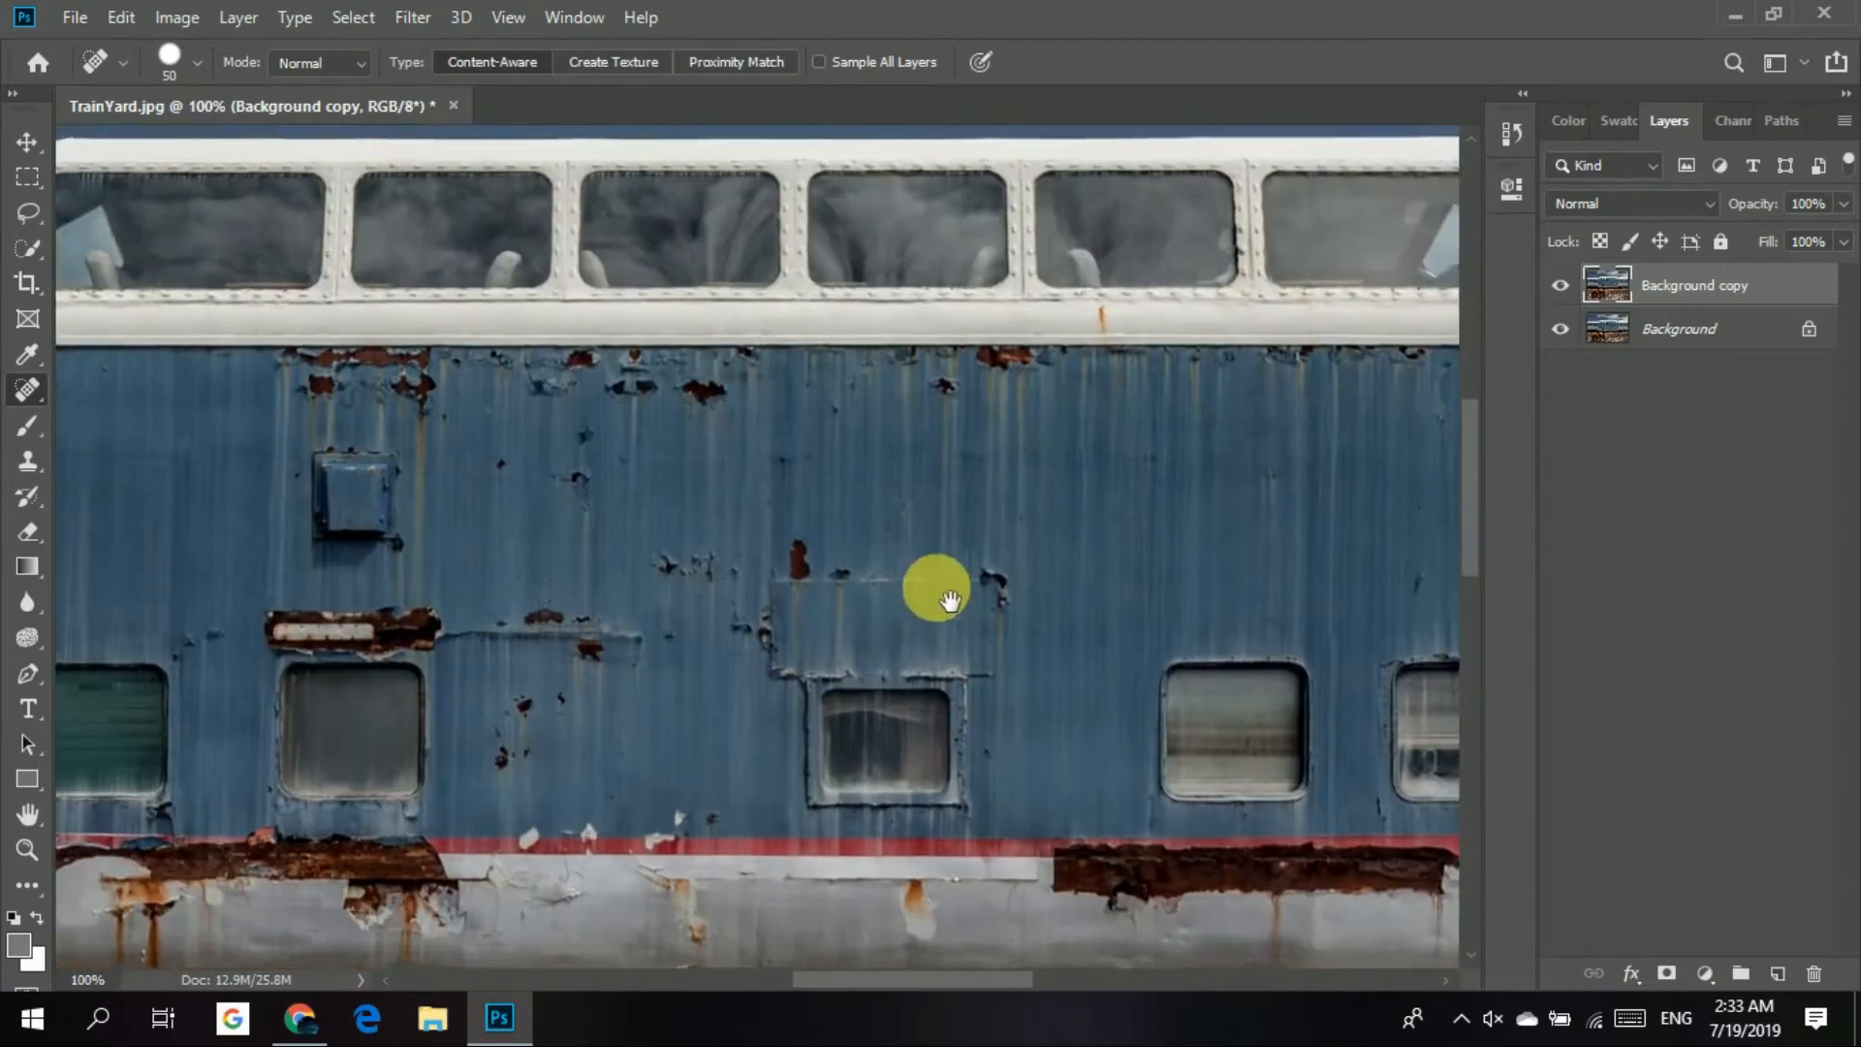
scroll(249, 503, left, 3)
click(27, 399)
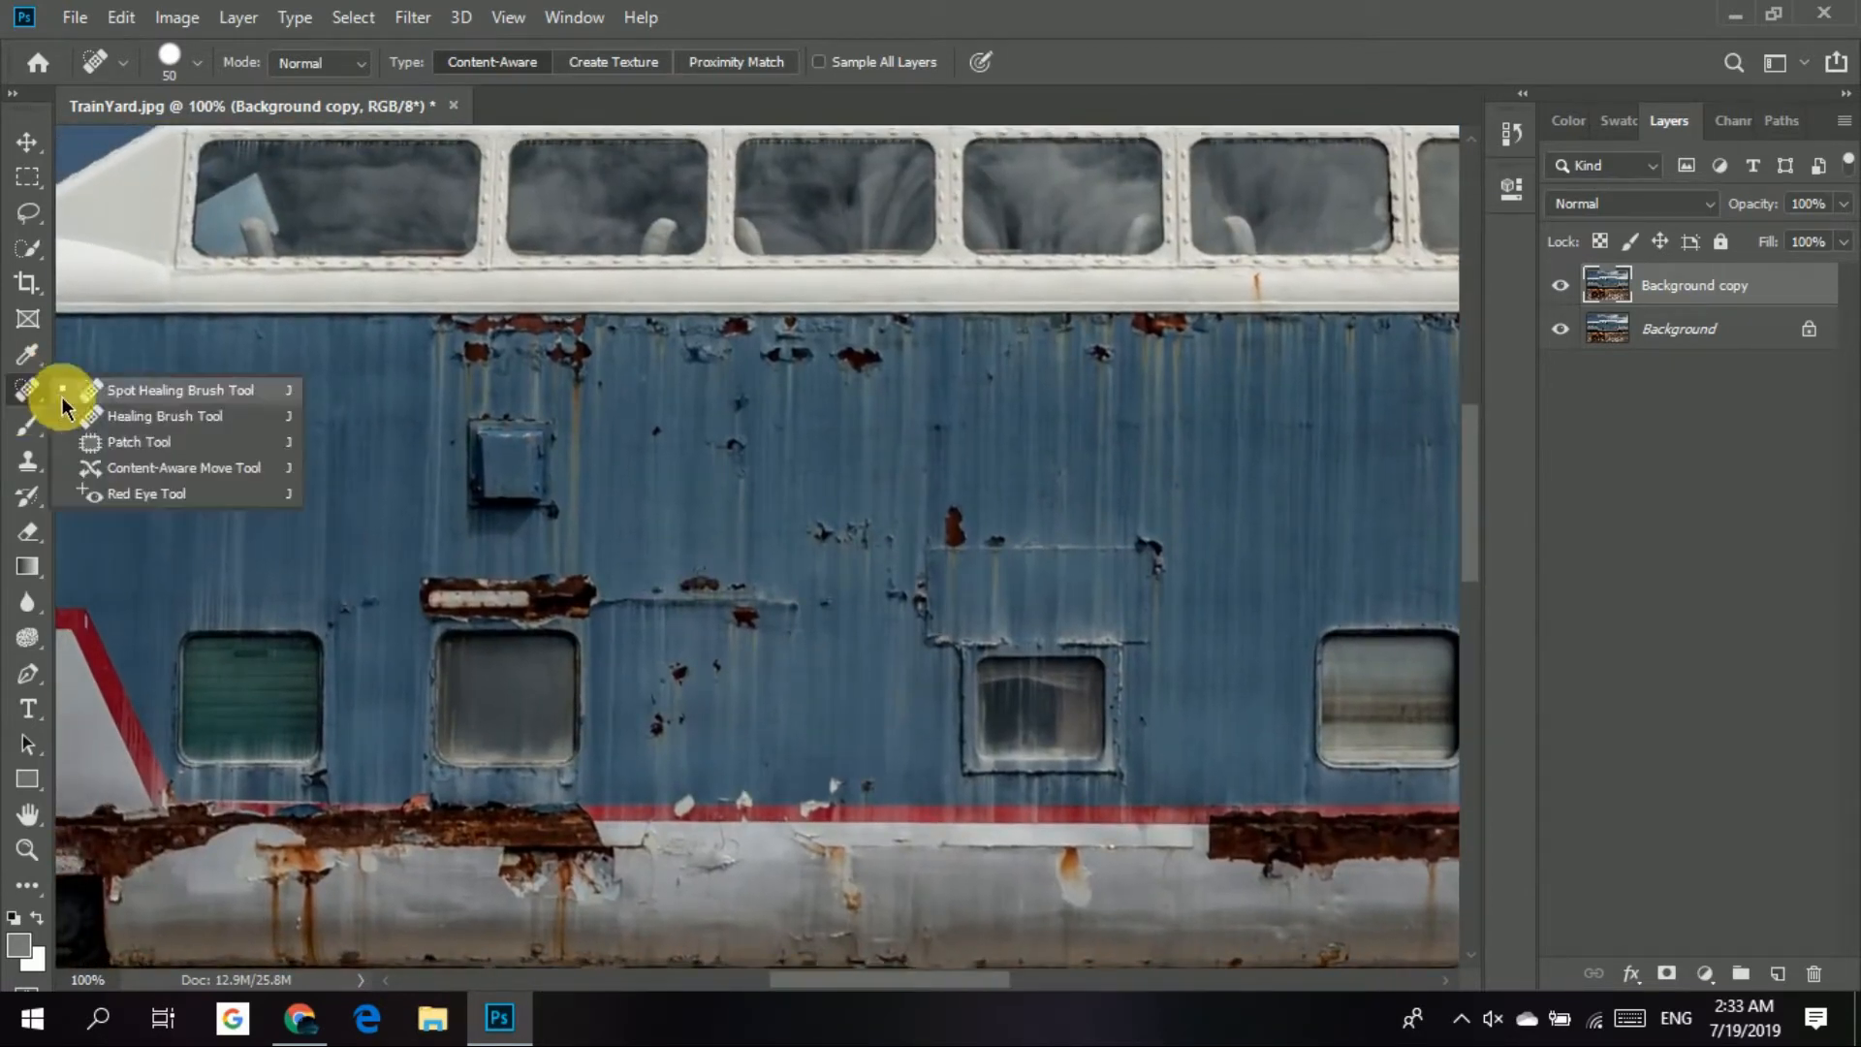
click(137, 415)
alt+click(333, 467)
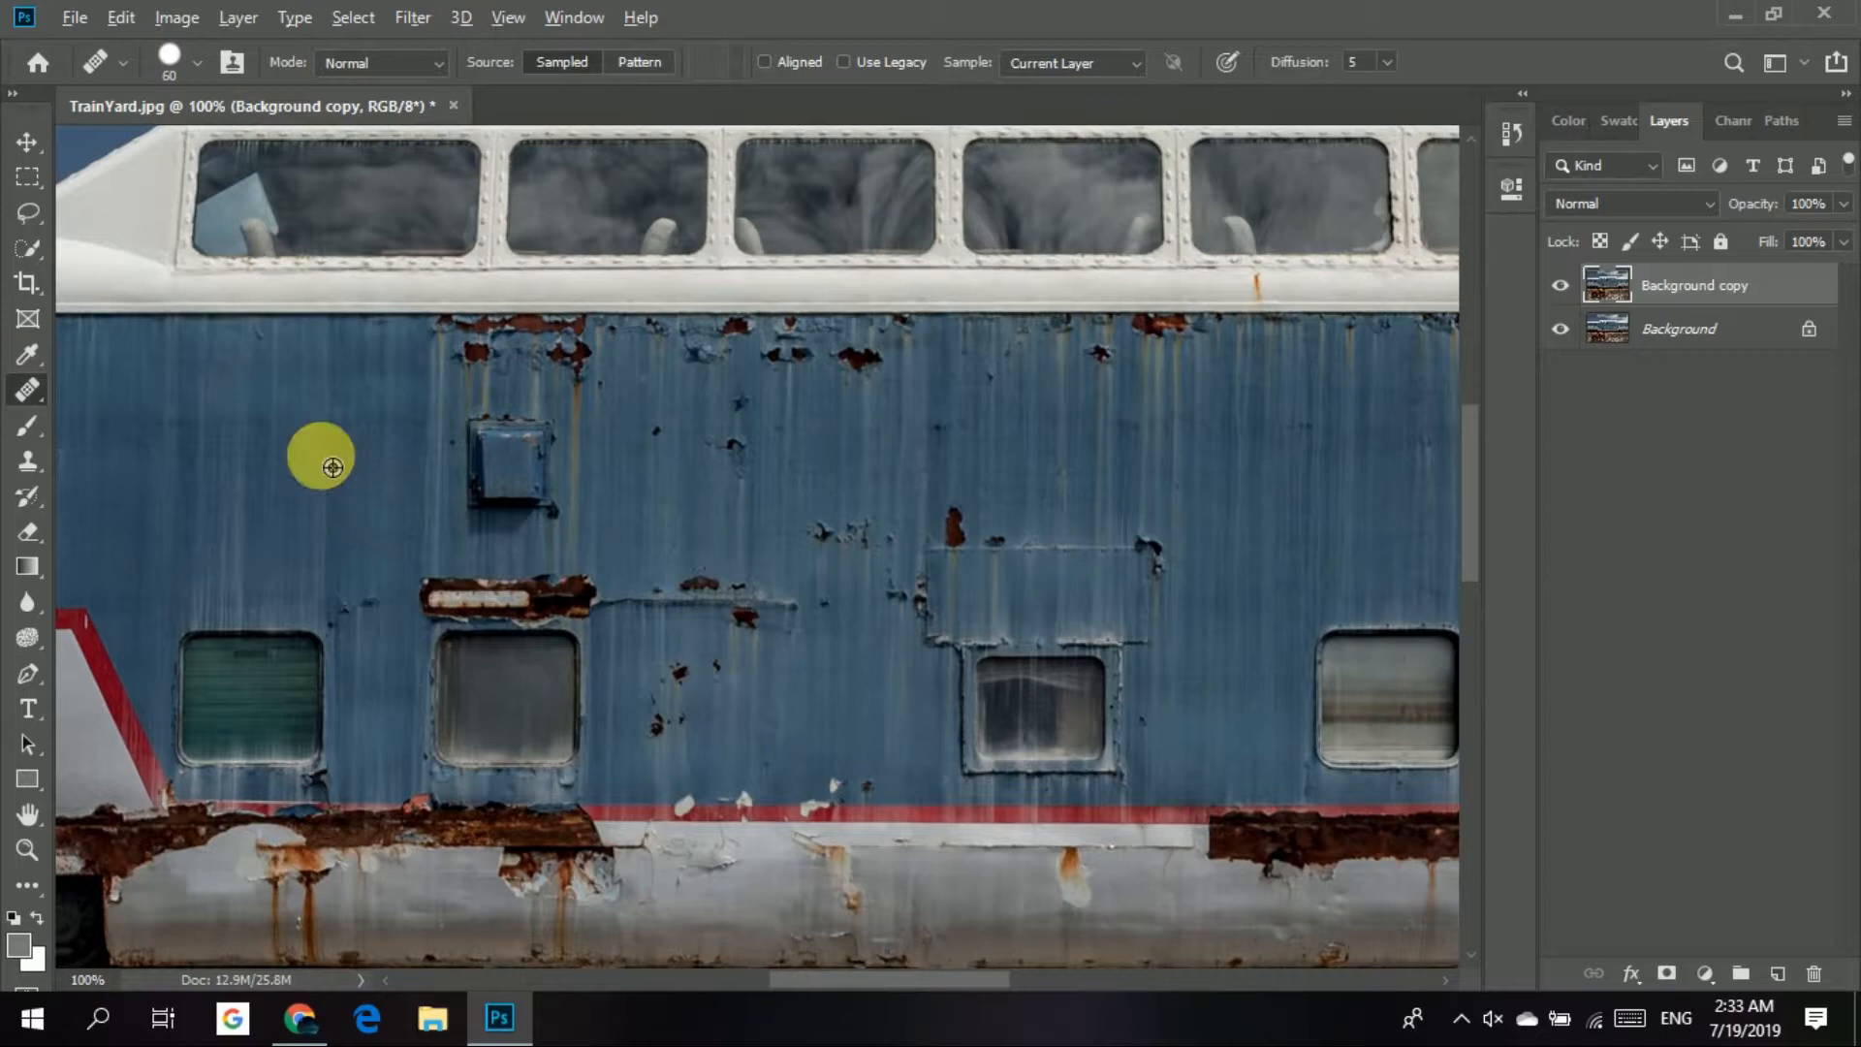
mouse_move(375, 488)
mouse_down()
mouse_move(461, 395)
mouse_move(672, 406)
mouse_move(611, 573)
mouse_move(524, 568)
mouse_move(560, 478)
mouse_up()
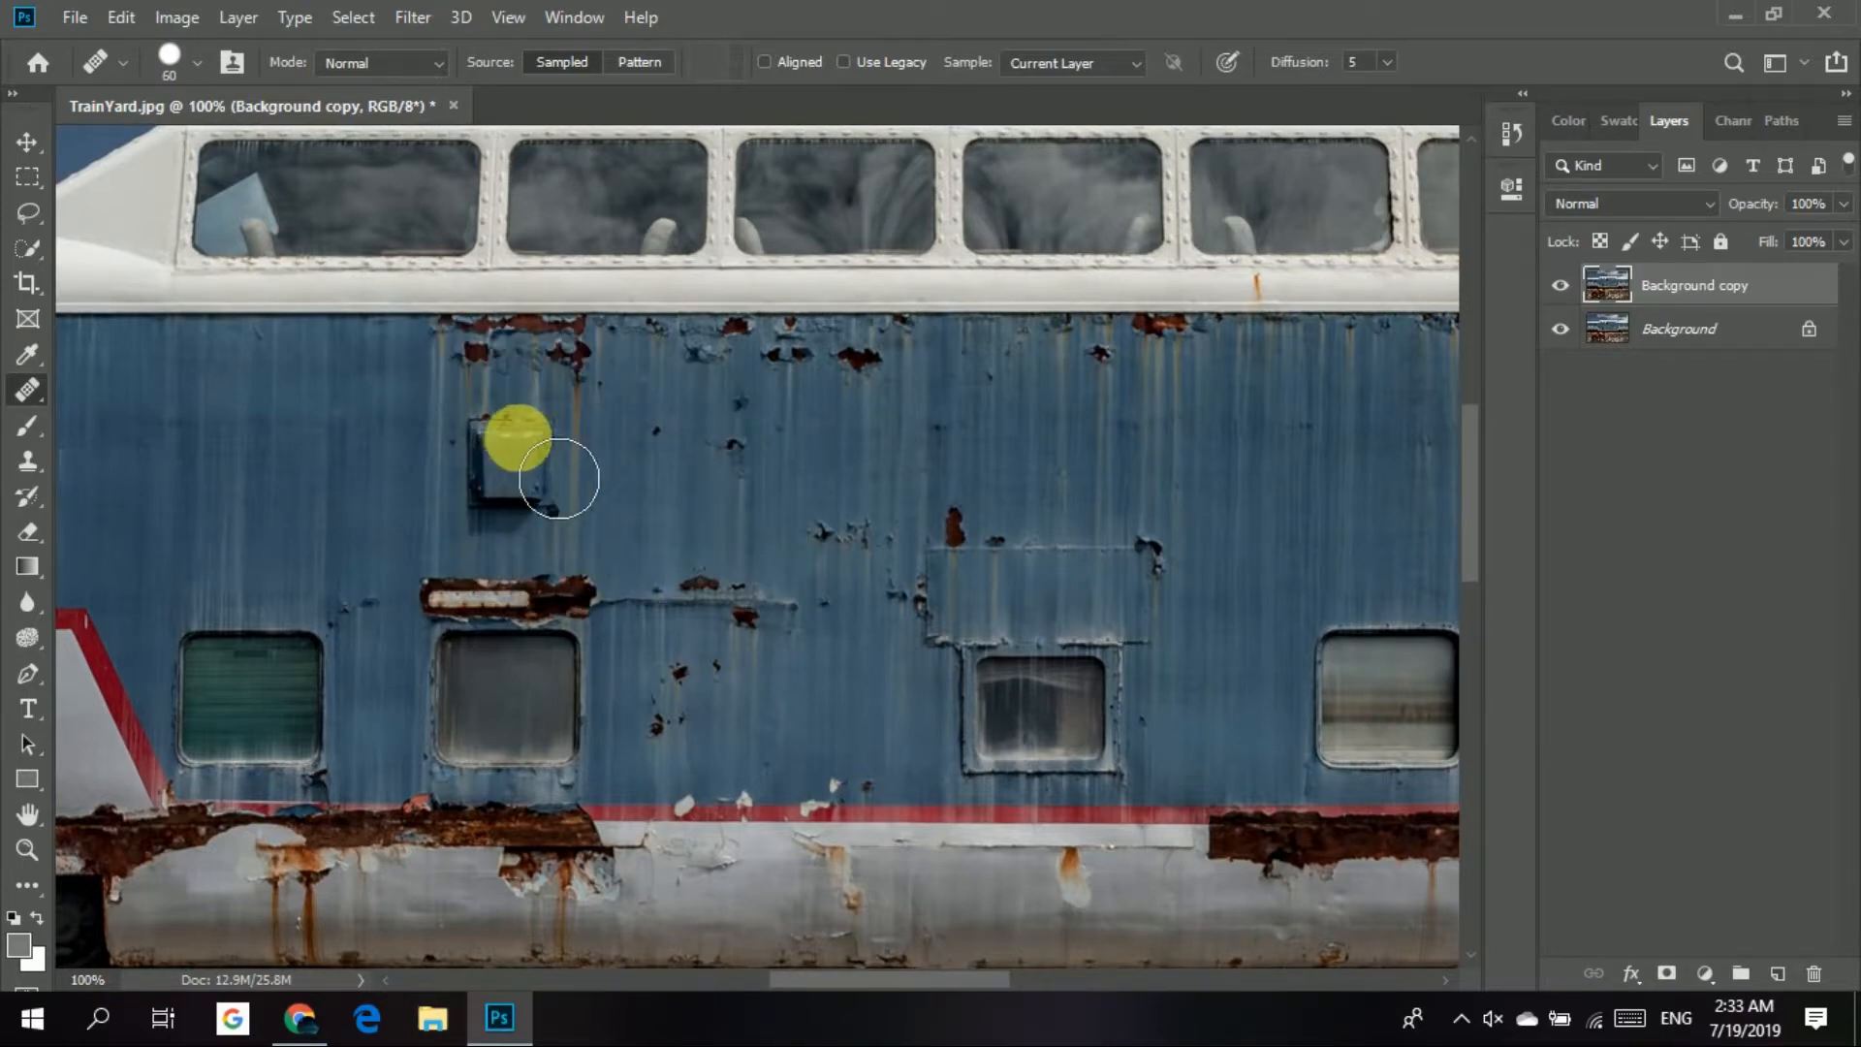
Remove the rust spots just above the vent box on the blue train car with the Spot Healing Brush.
right_click(27, 389)
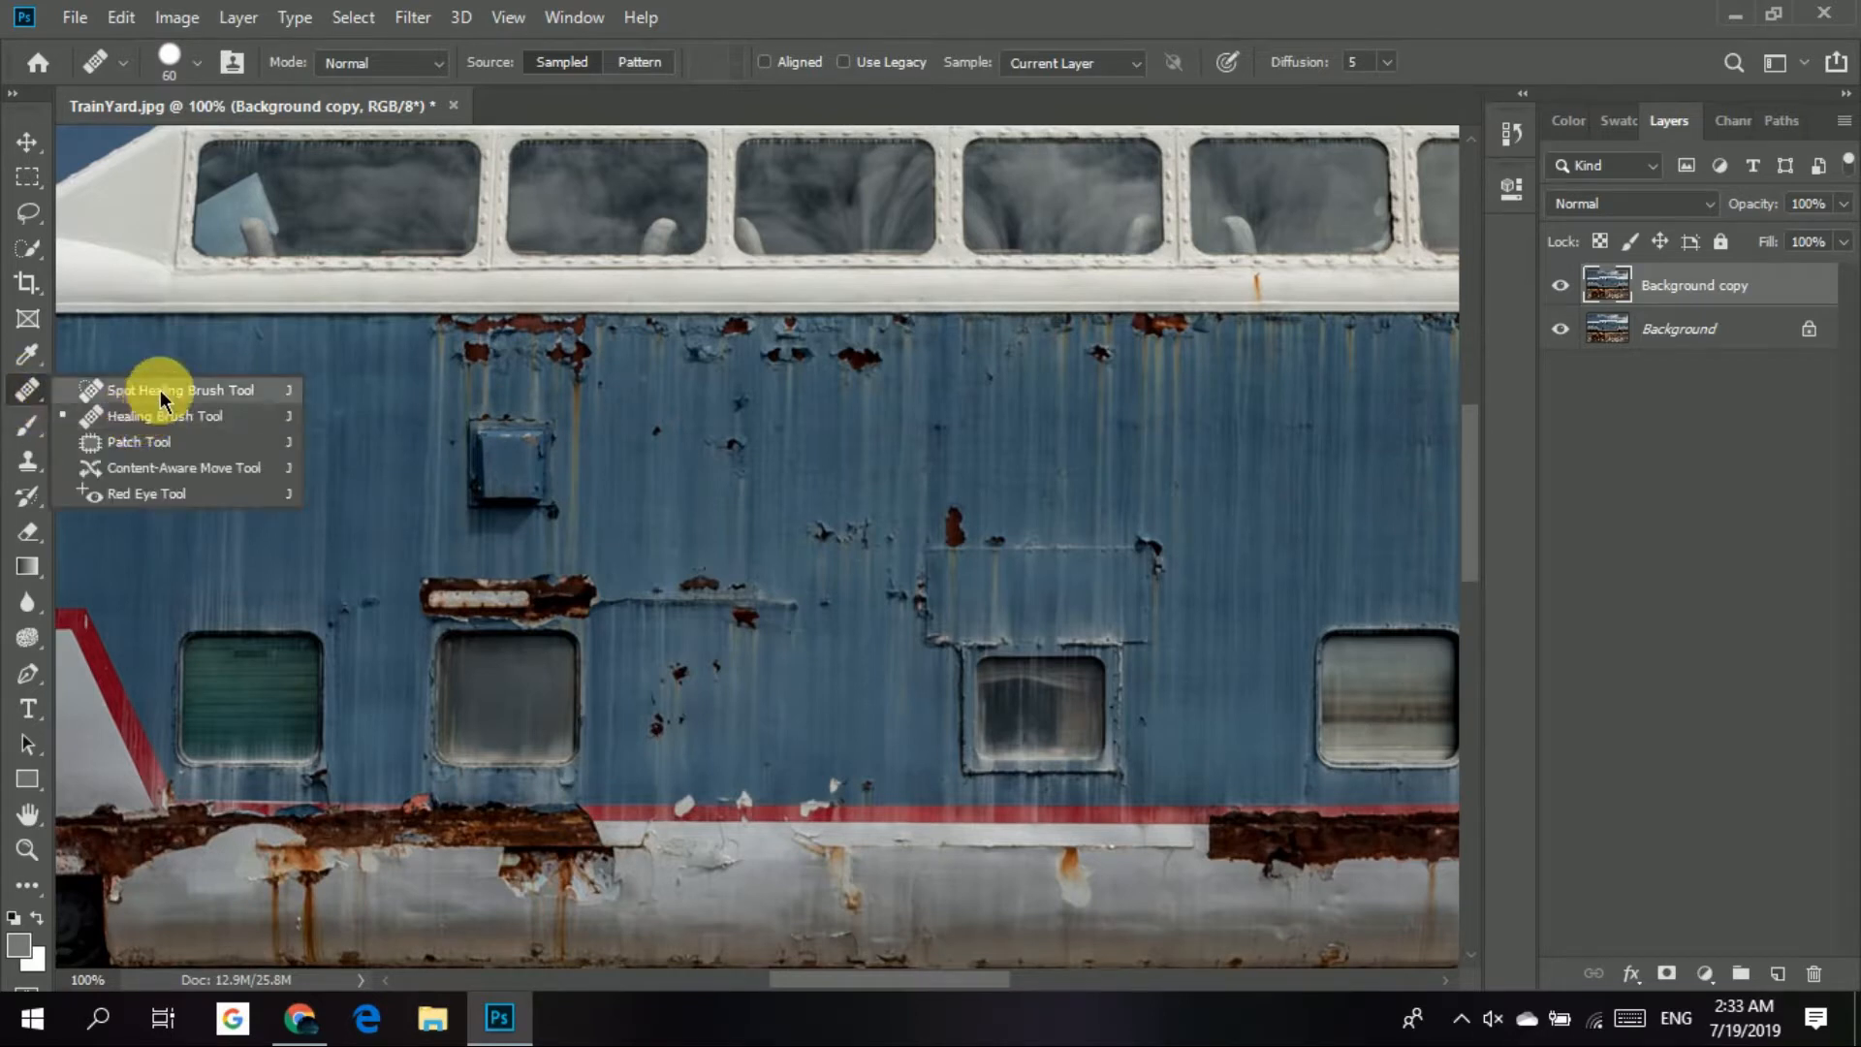
click(155, 380)
mouse_move(497, 412)
mouse_down()
mouse_move(446, 374)
mouse_move(631, 392)
mouse_move(620, 424)
mouse_move(441, 466)
mouse_up()
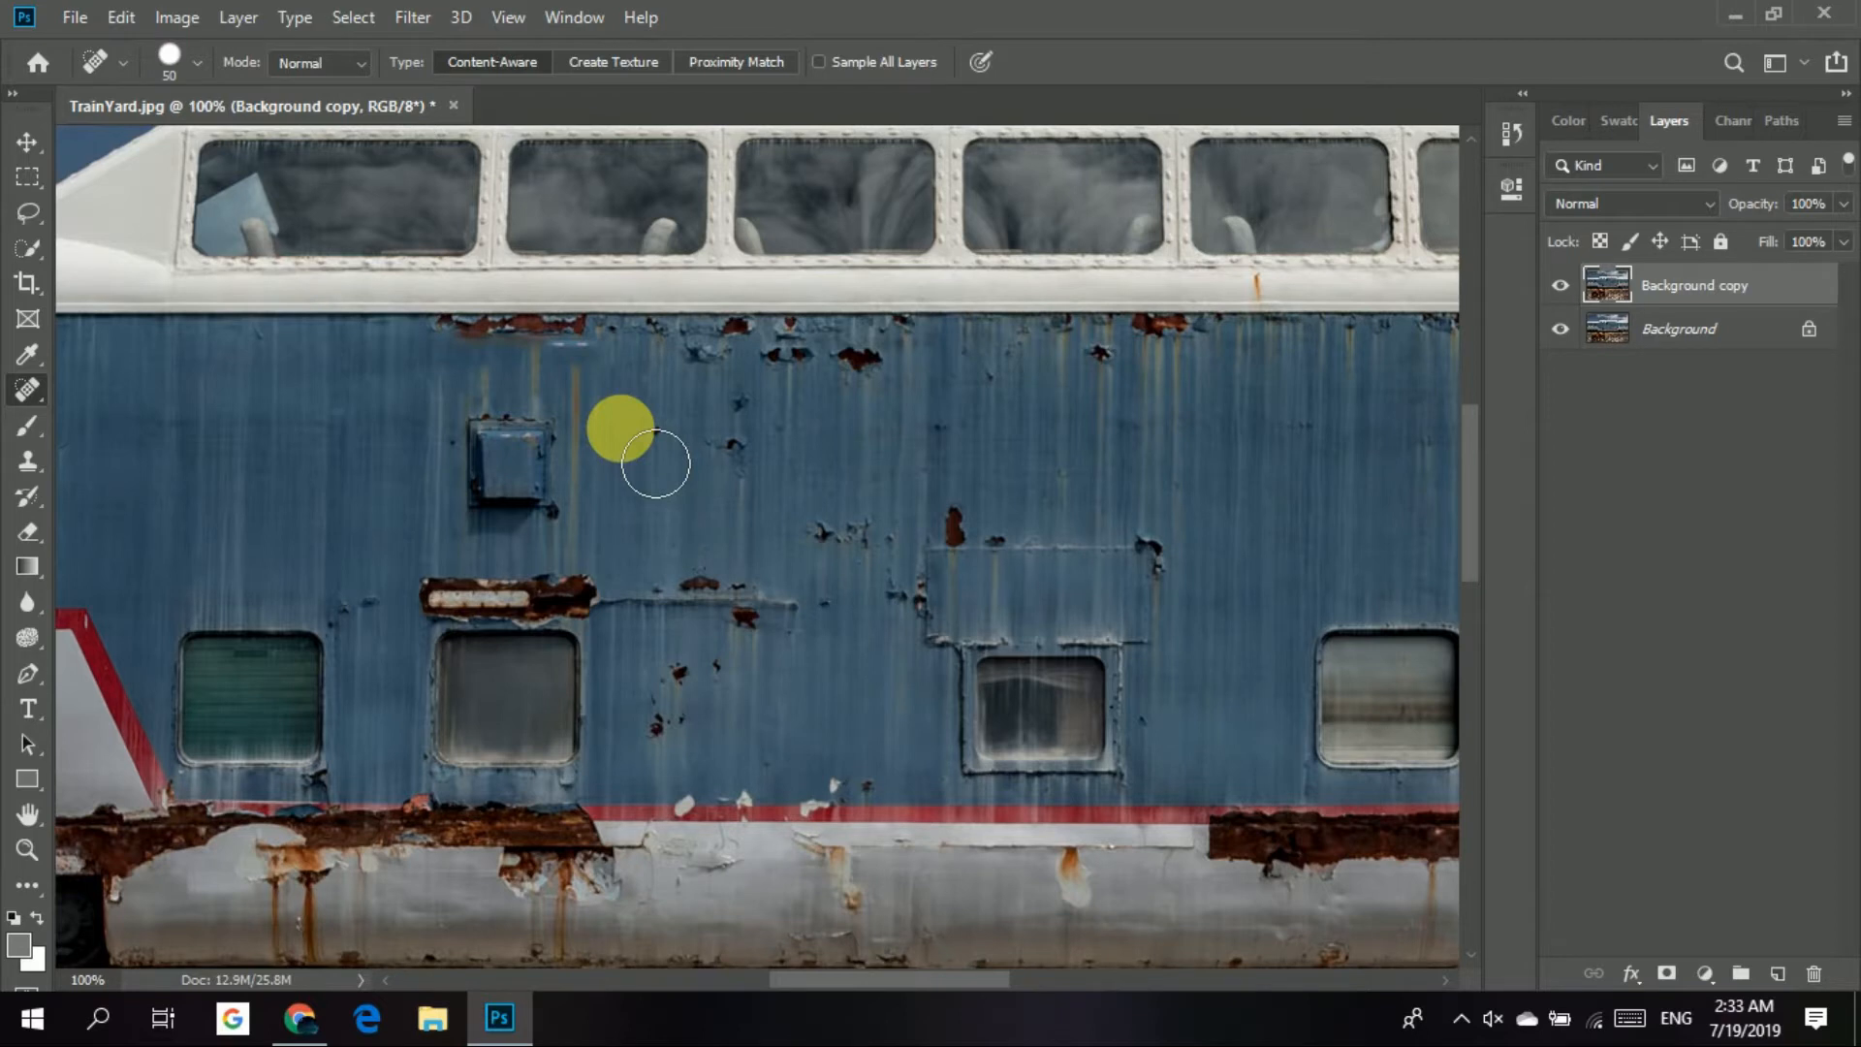
key(ctrl+0)
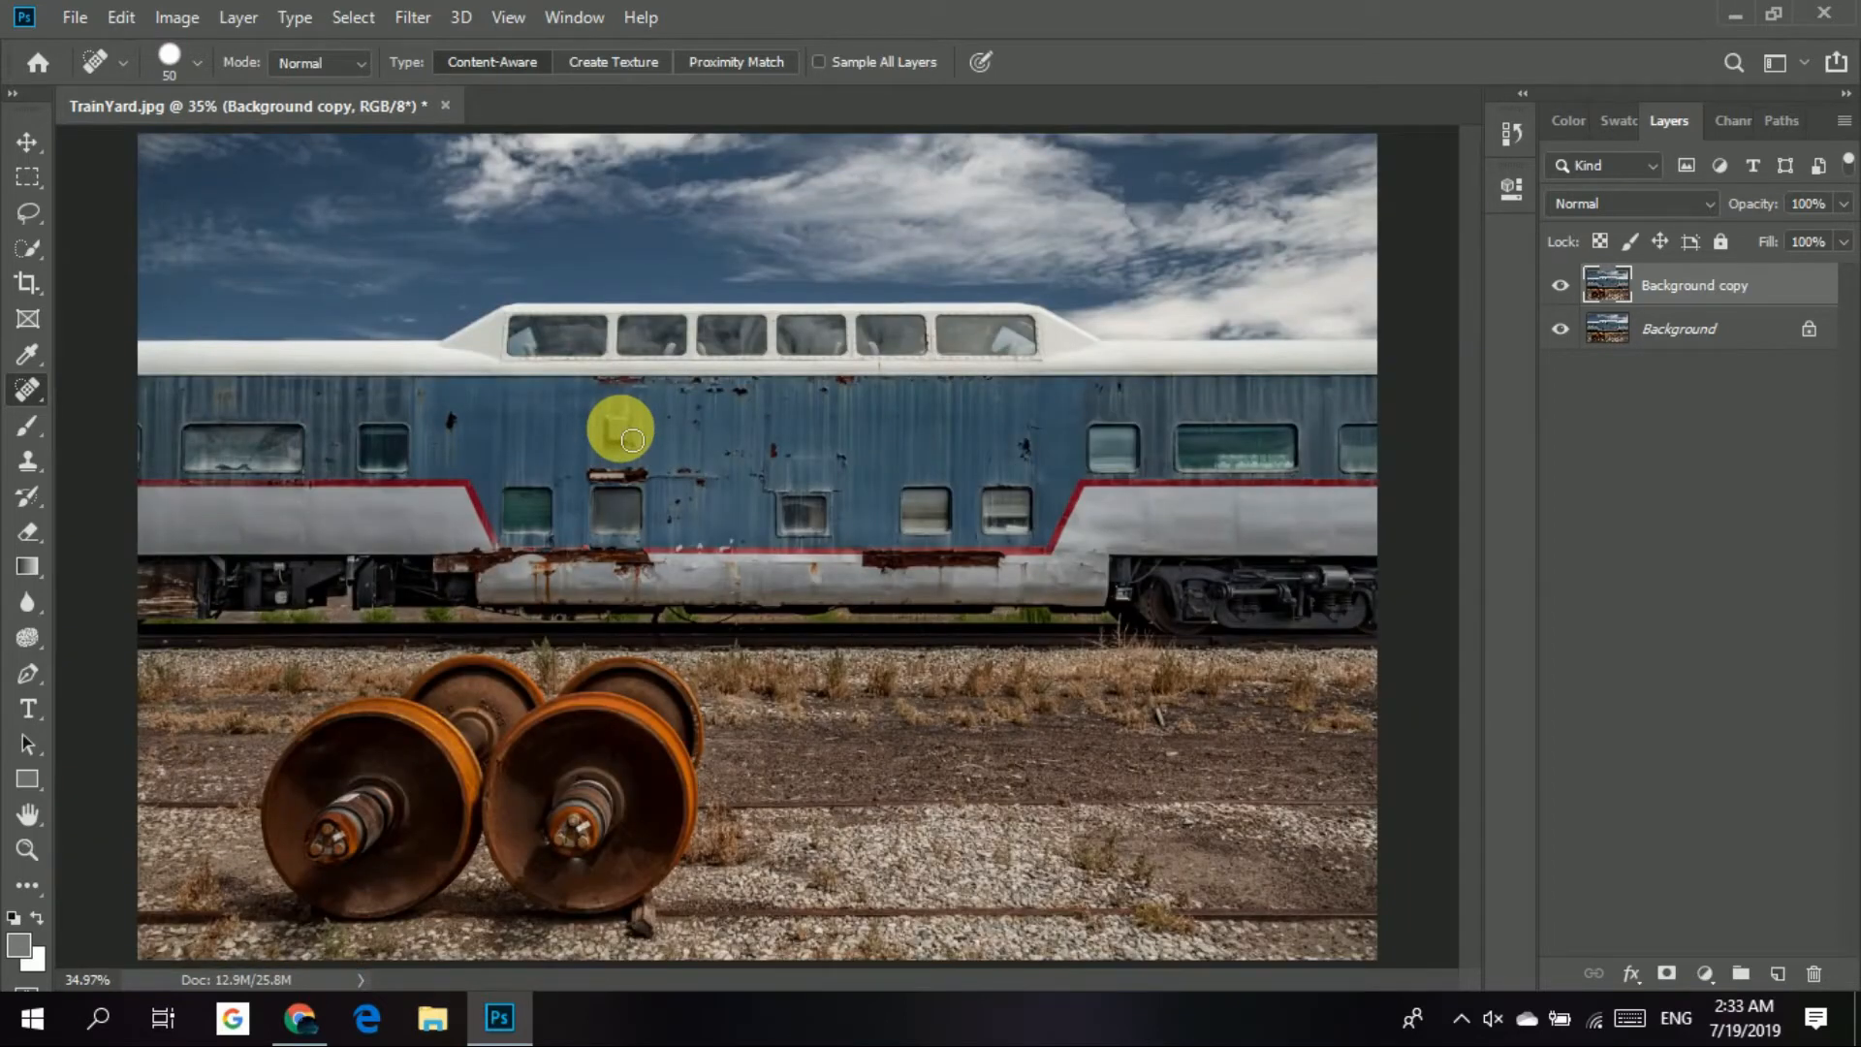